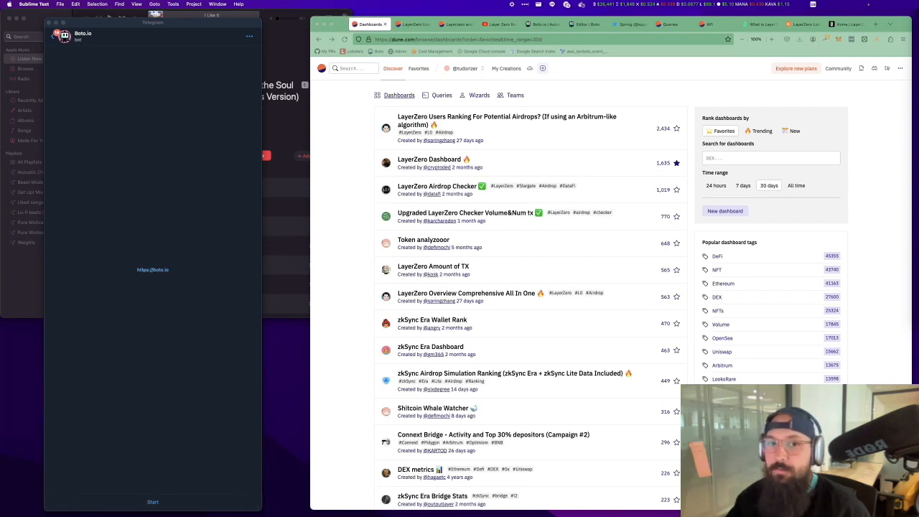
Open the 'LayerZero Users Ranking For Potential Airdrops?' Dune dashboard and follow its author's Twitter link.
left_click(695, 226)
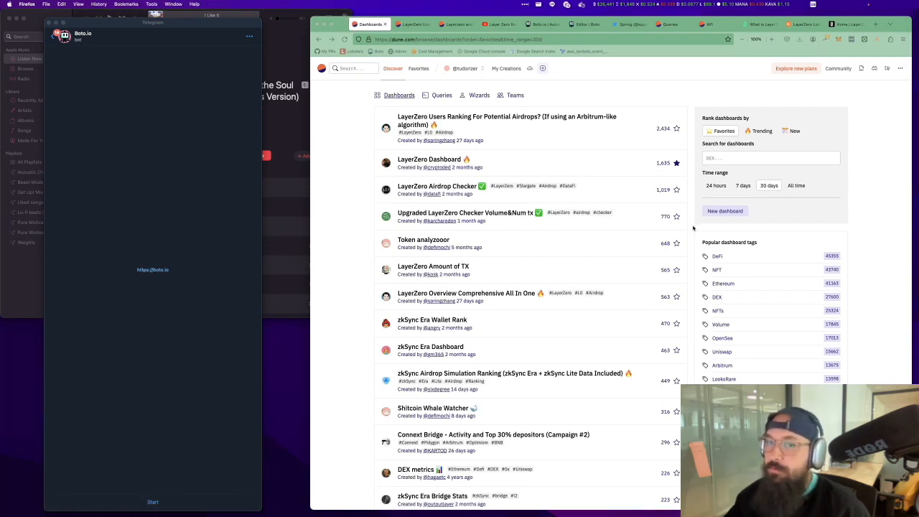
scroll(693, 228, "down", 2)
scroll(690, 232, "up", 2)
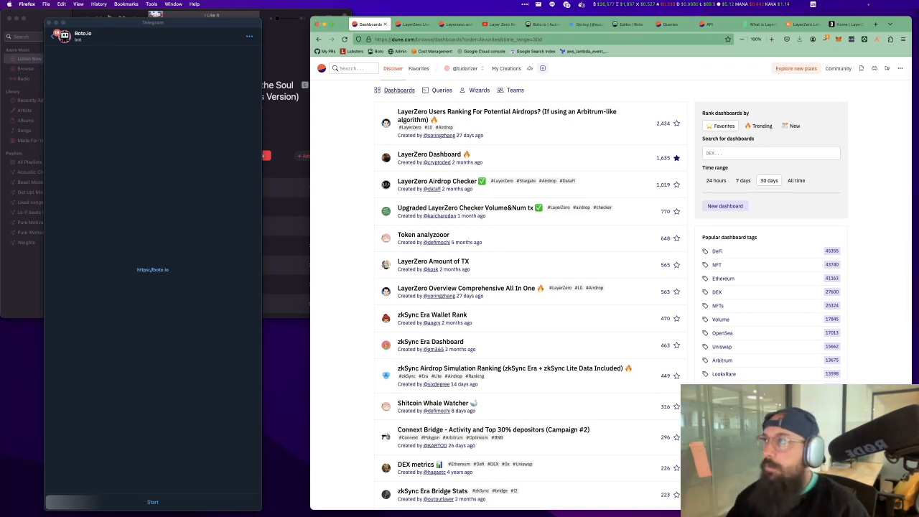
left_click(408, 23)
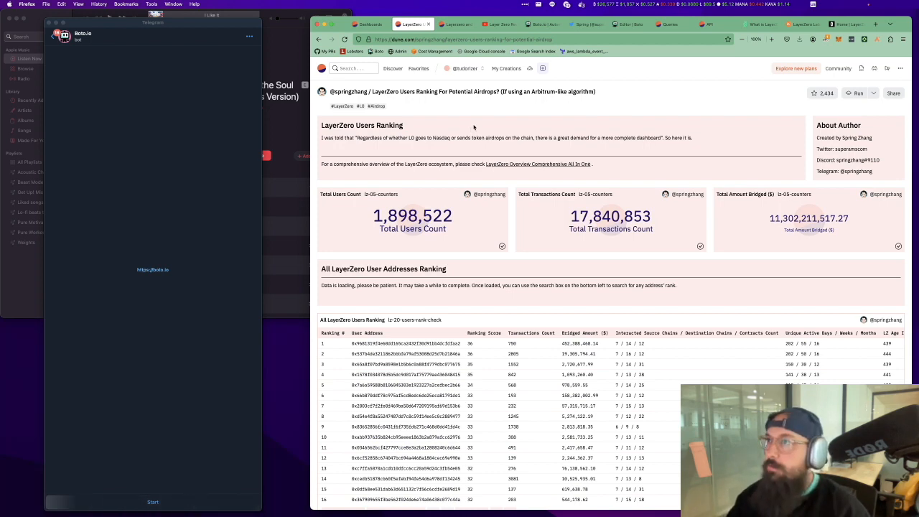
left_click(585, 26)
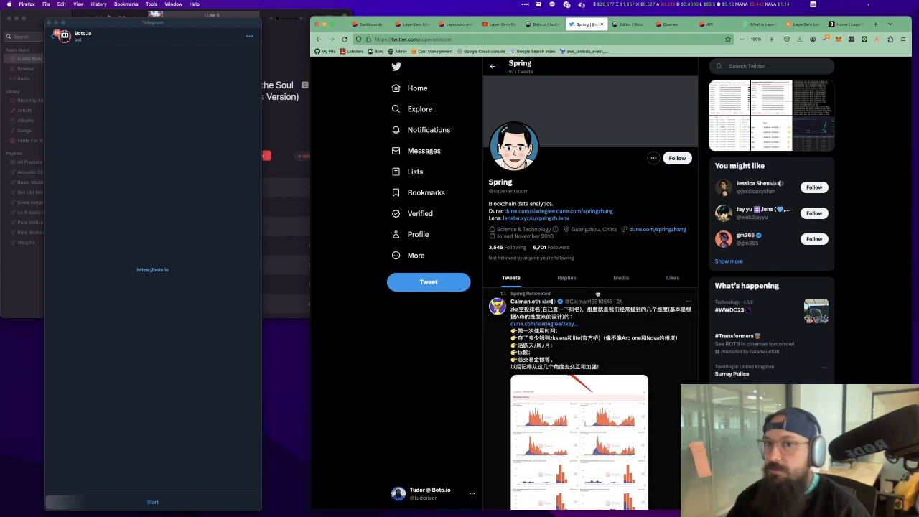
Scroll through the dashboard author's recent tweets on their Twitter profile.
scroll(596, 293, "down", 3)
scroll(596, 293, "down", 3)
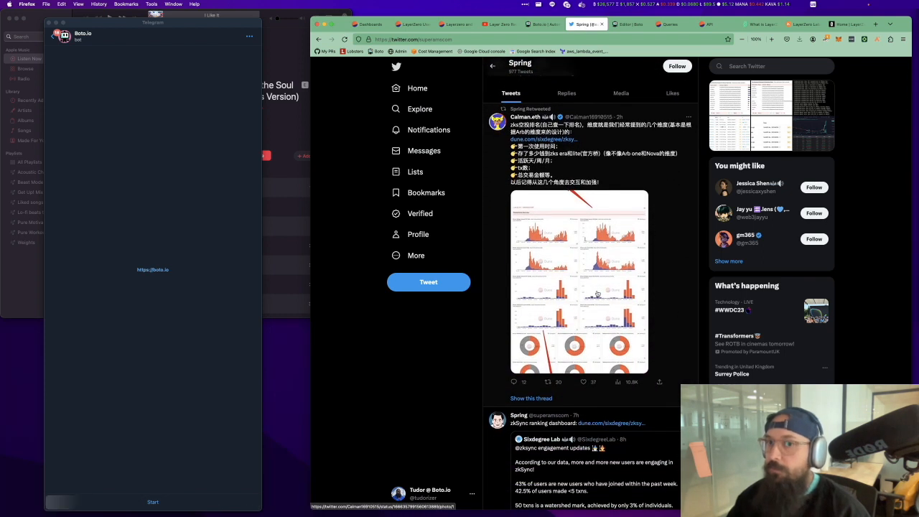
scroll(597, 293, "down", 1)
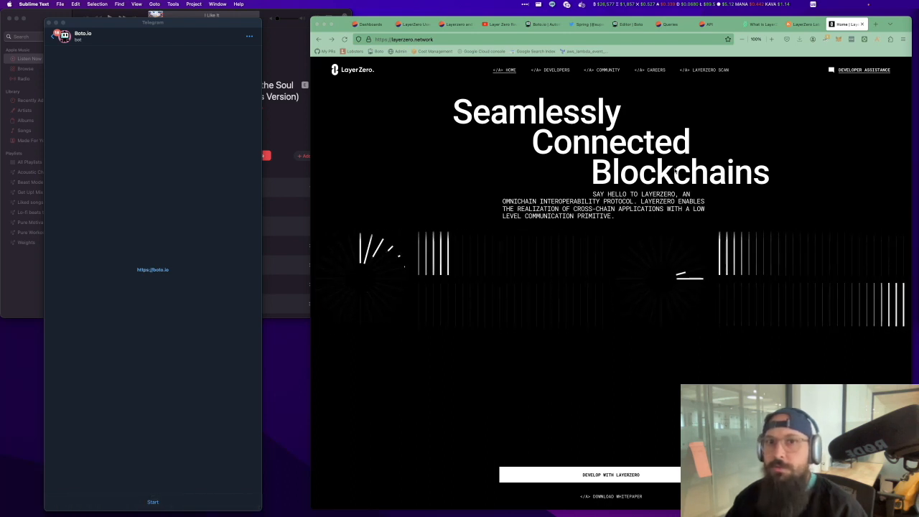
Read the LayerZero homepage's Core Concept and Funds sections, then switch to the review video.
scroll(677, 169, "down", 5)
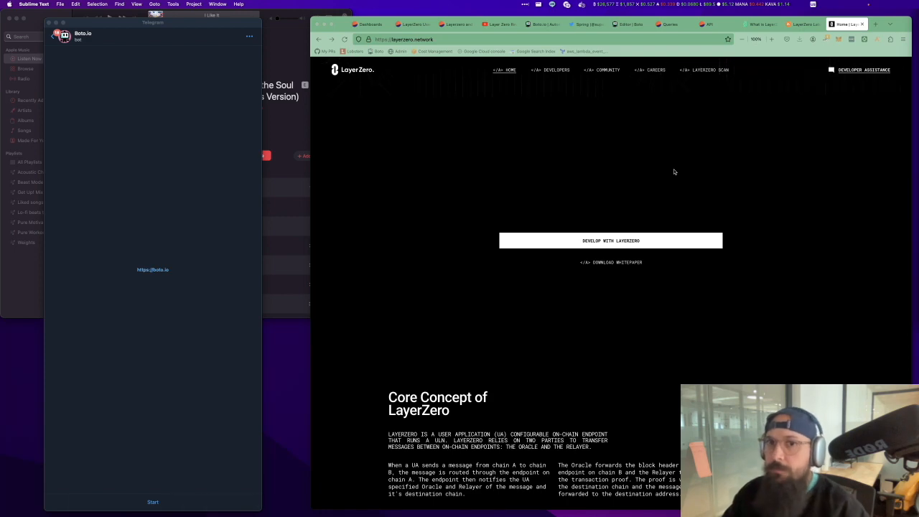
scroll(674, 171, "down", 6)
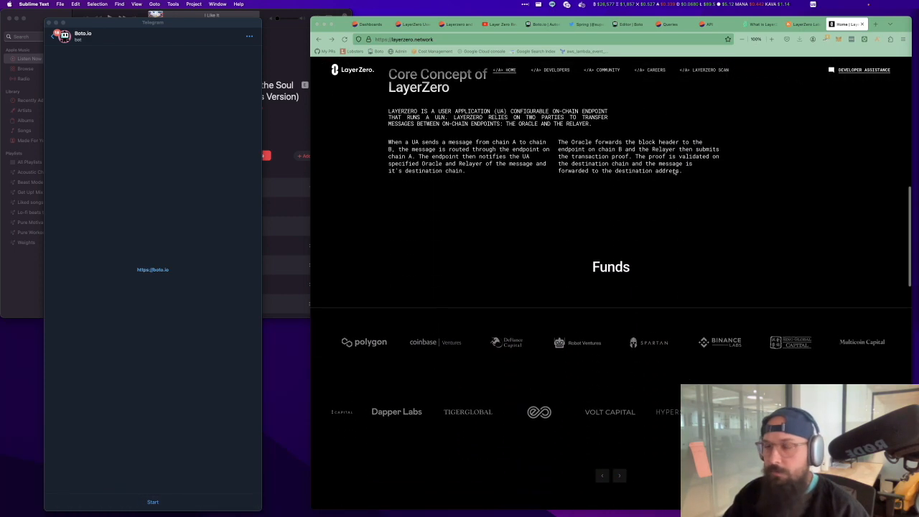
scroll(676, 170, "up", 3)
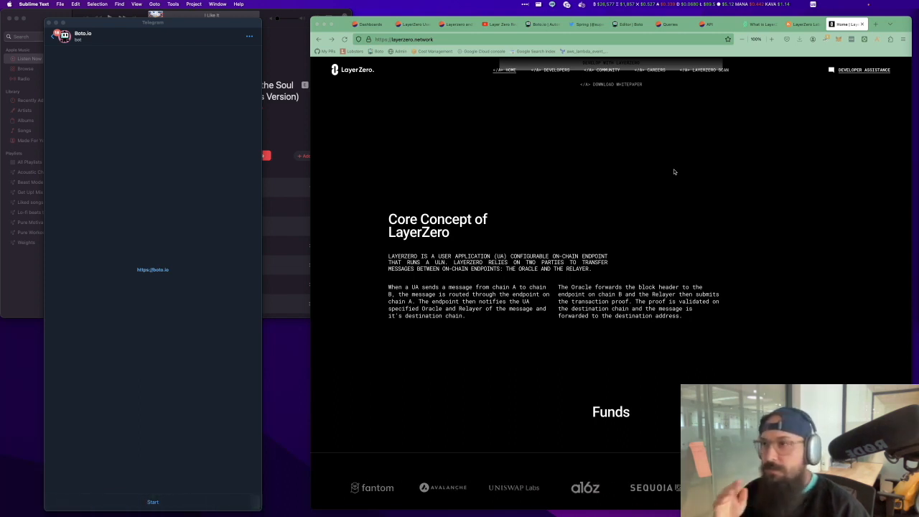
scroll(674, 172, "up", 2)
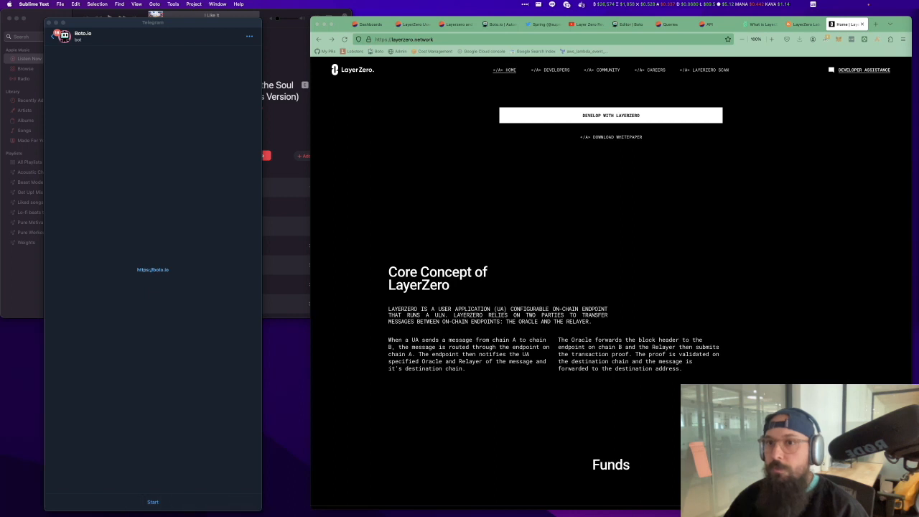
left_click(590, 23)
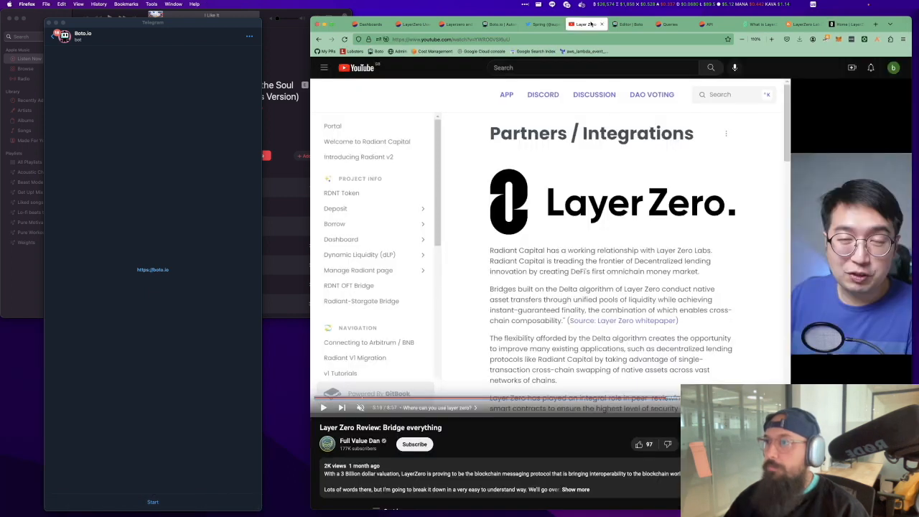
Play the 'Layer Zero Review: Bridge everything' video, then switch to the Boto.io homepage.
left_click(640, 273)
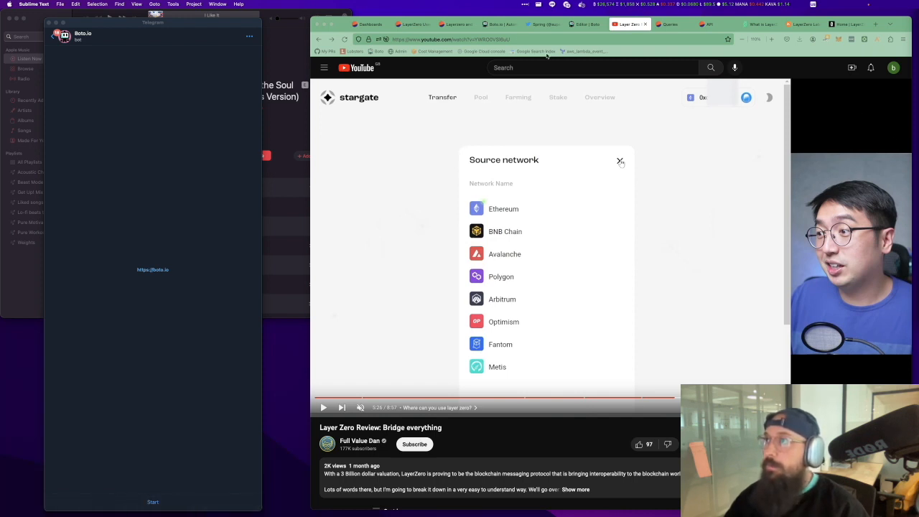
left_click(499, 24)
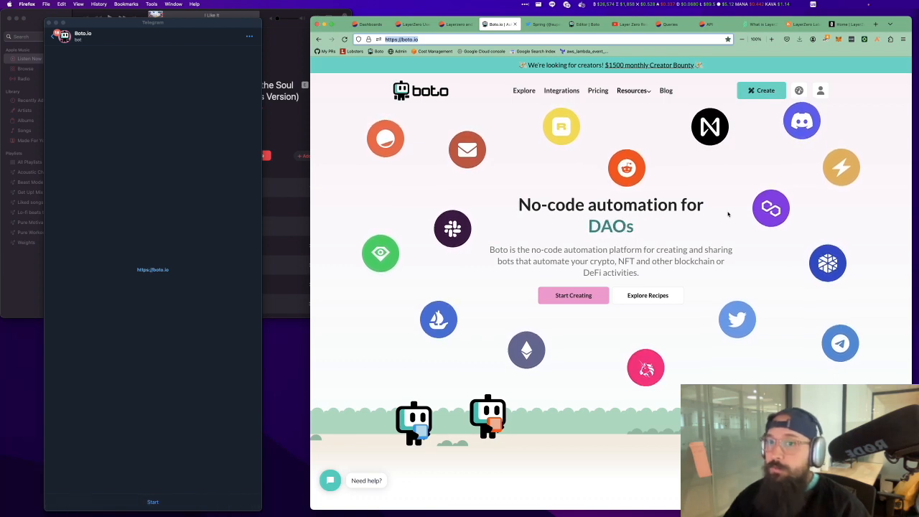
Glance back at the Dune dashboard, then scroll through the Boto.io homepage.
left_click(406, 25)
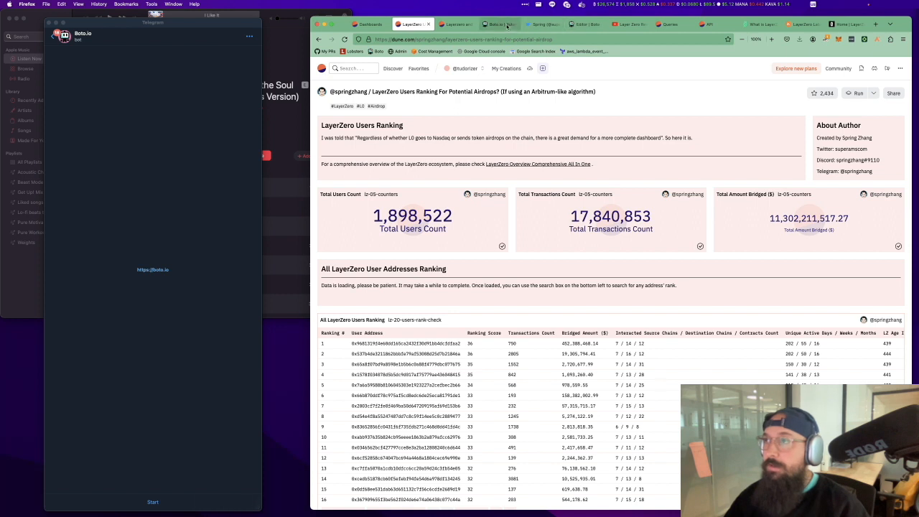
left_click(503, 24)
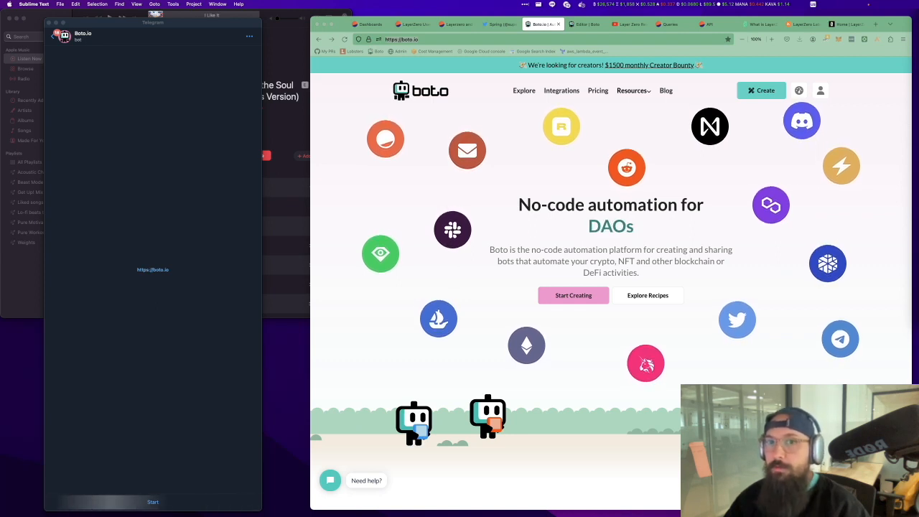
scroll(837, 216, "down", 5)
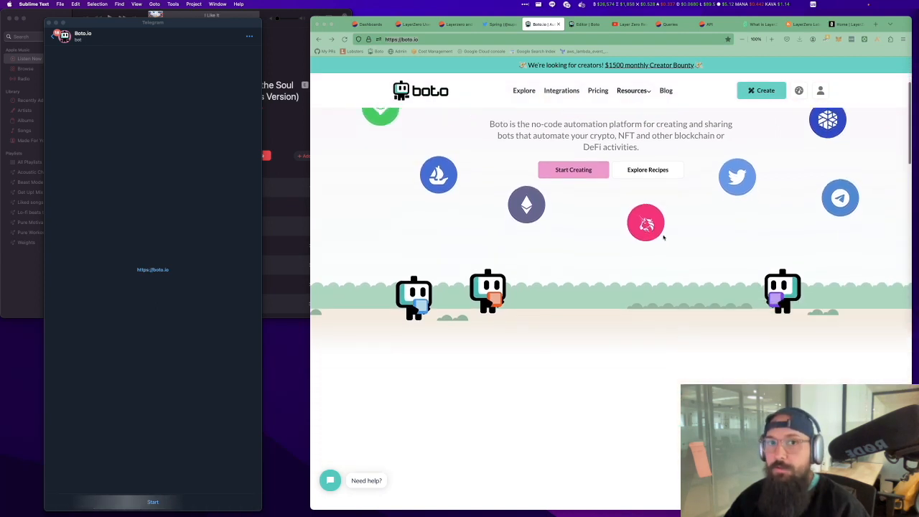
scroll(663, 237, "down", 2)
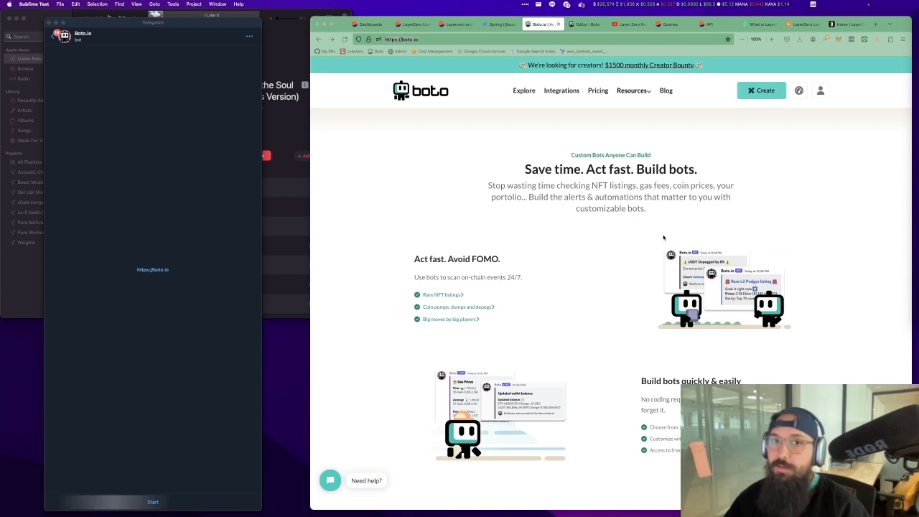
Bring up the Boto.io Telegram bot chat, then go to your Dune Queries list.
left_click(141, 189)
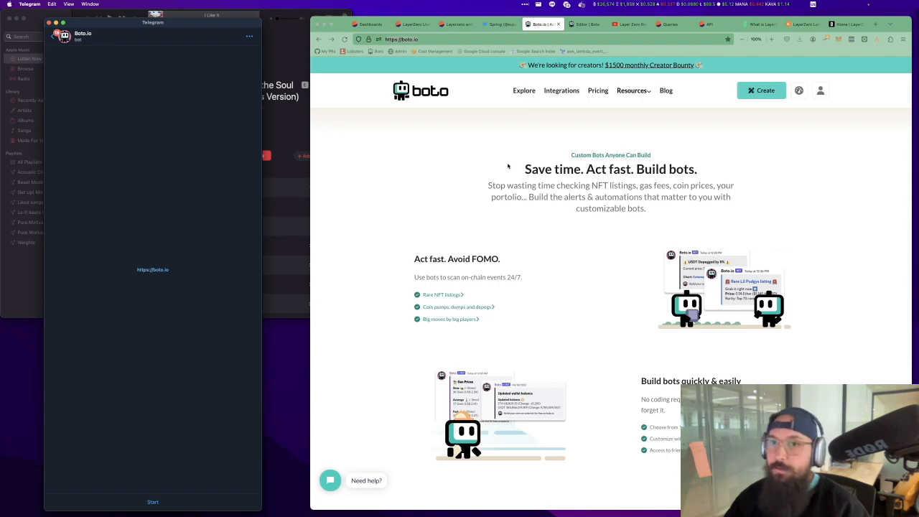
scroll(508, 166, "up", 5)
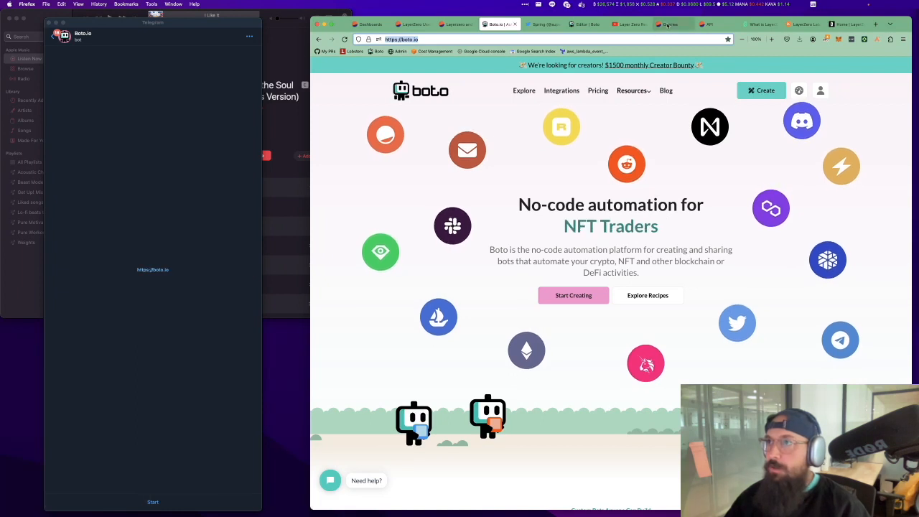
left_click(670, 25)
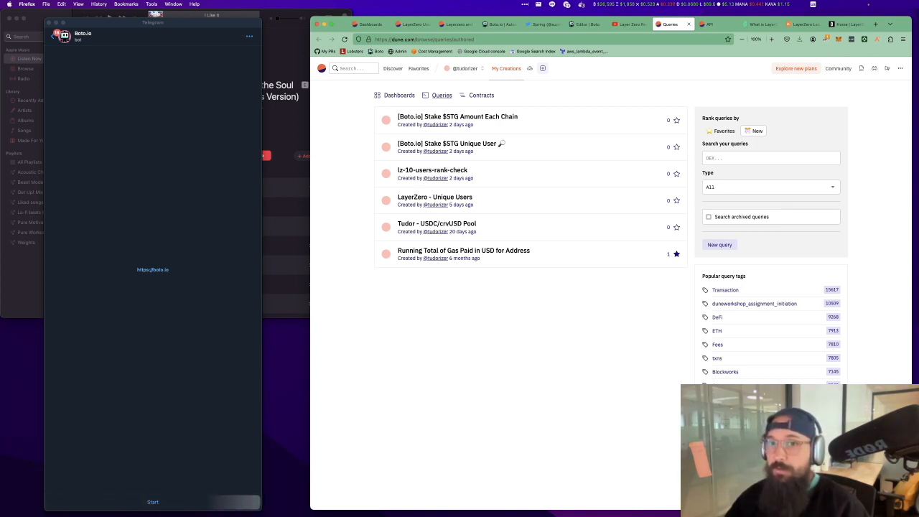
View the Dune account's API keys, then return to Boto.io and create a new bot.
left_click(716, 27)
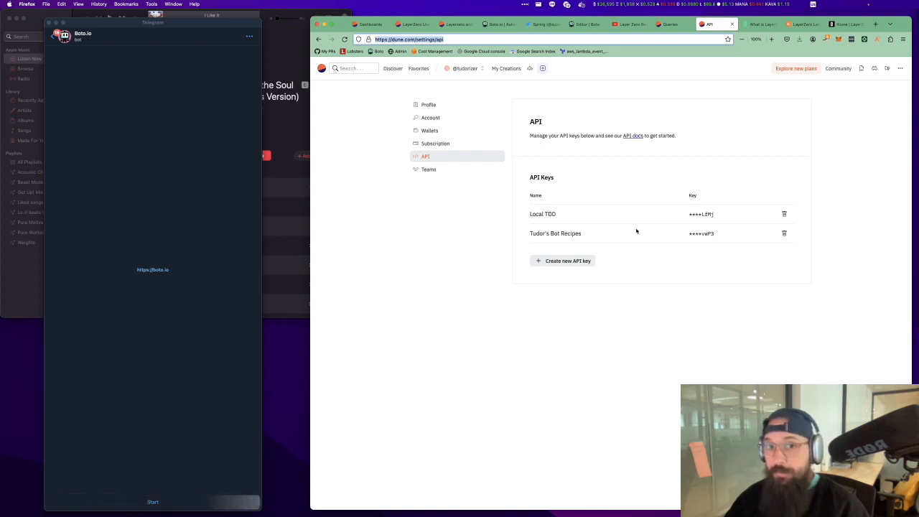
left_click(499, 23)
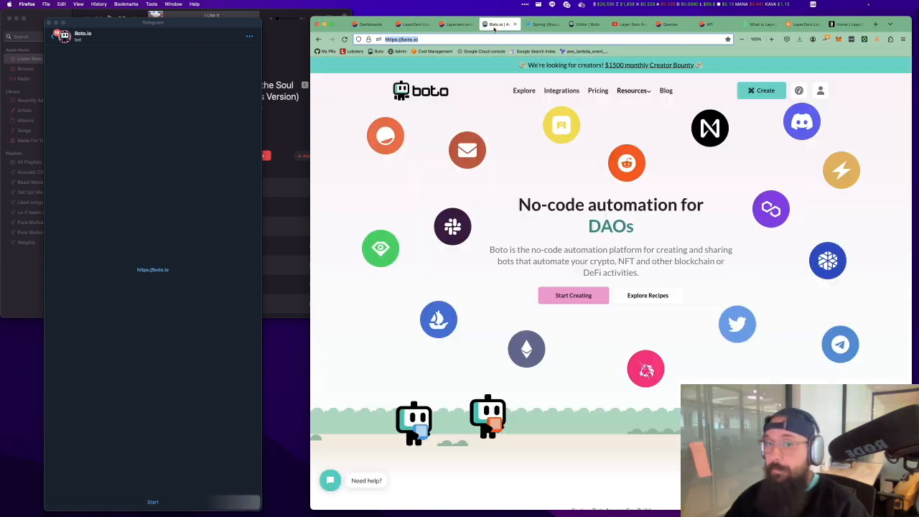
left_click(766, 91)
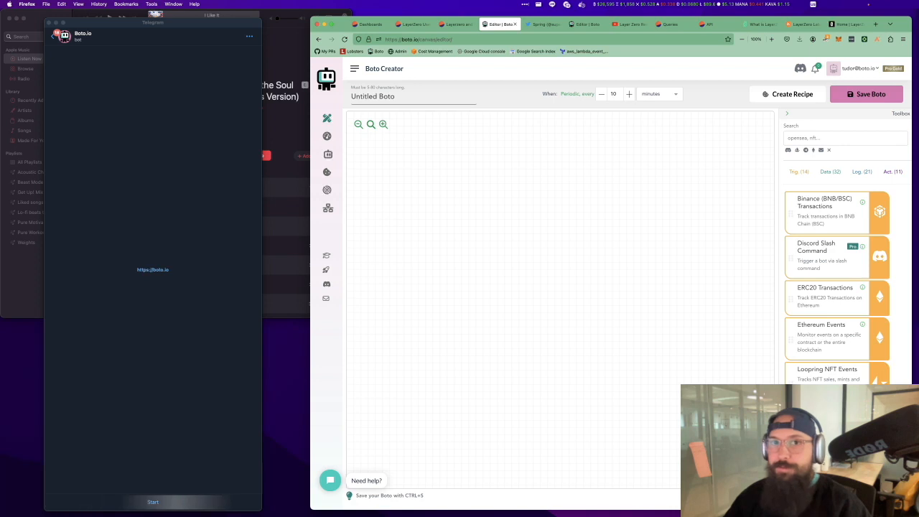
Search the toolbox for 'Dune' and place three Dune Query API blocks on the canvas.
left_click(843, 138)
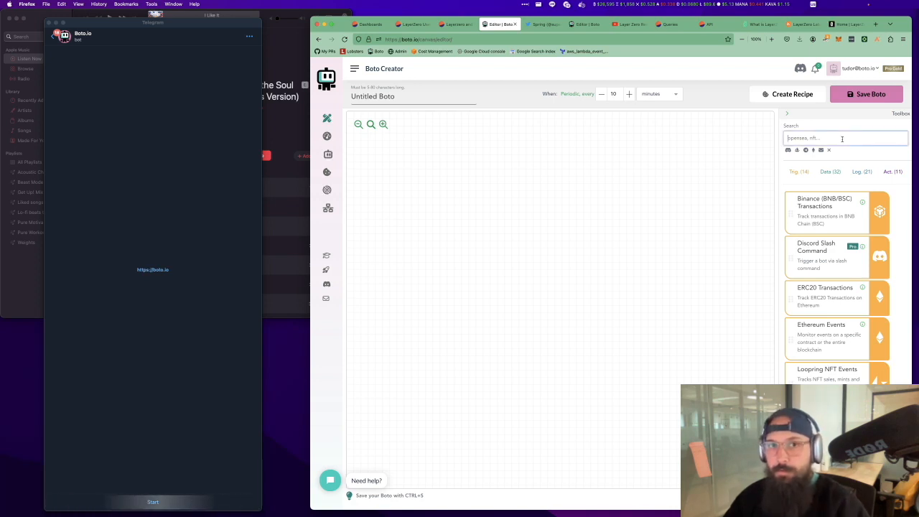
type("Dune")
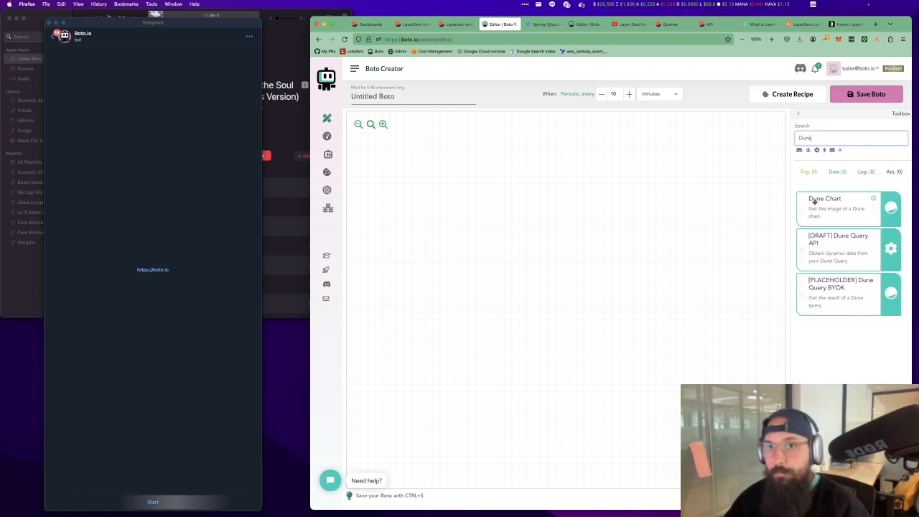
left_click_drag(849, 245, 460, 216)
left_click_drag(600, 172, 590, 146)
left_click_drag(543, 257, 461, 235)
left_click_drag(840, 248, 465, 373)
left_click(499, 372)
left_click_drag(461, 235, 446, 235)
left_click_drag(840, 248, 439, 381)
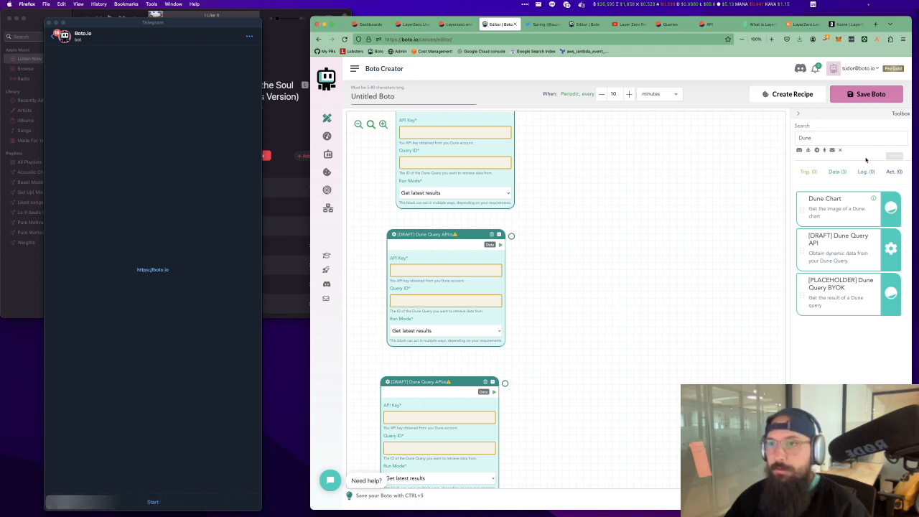
Search for 'tele' and place a Telegram send-message block beside the Dune blocks.
double_click(805, 137)
type("tele")
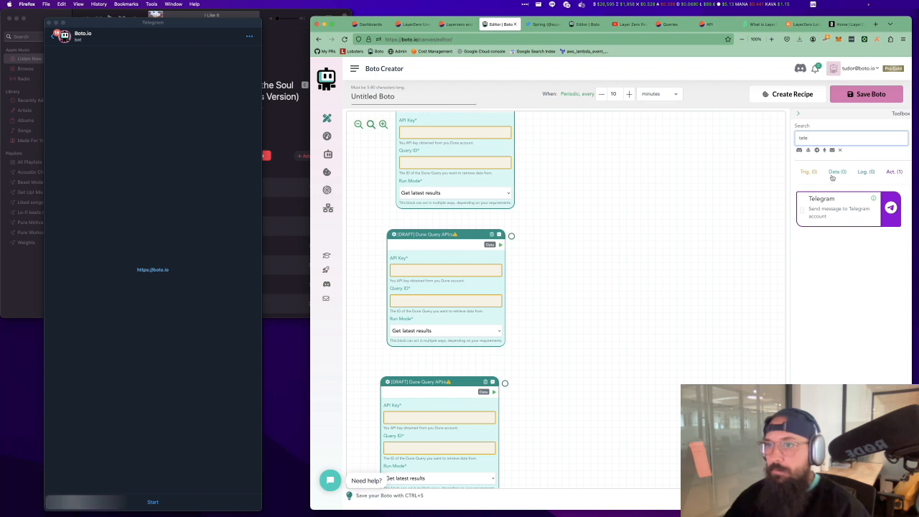
left_click_drag(826, 208, 697, 257)
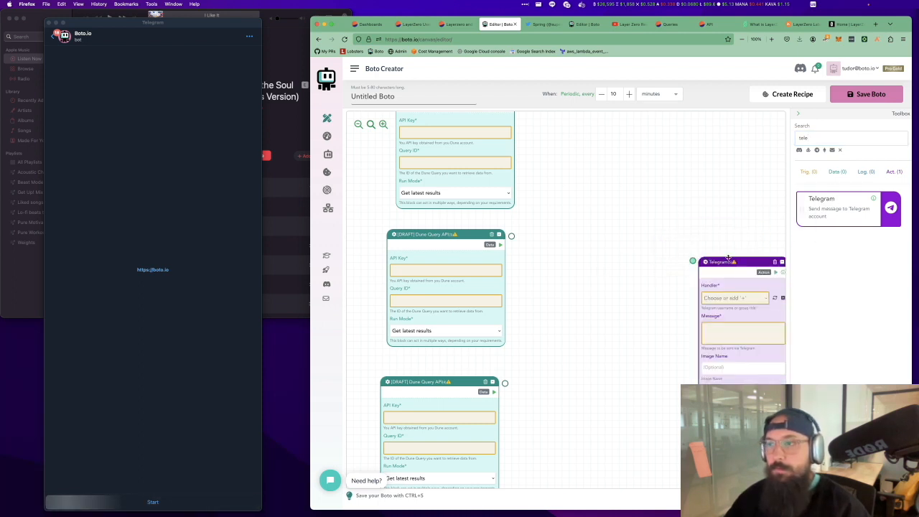
left_click_drag(745, 262, 742, 231)
Replace the toolbox search text with 'json'.
scroll(576, 250, "up", 3)
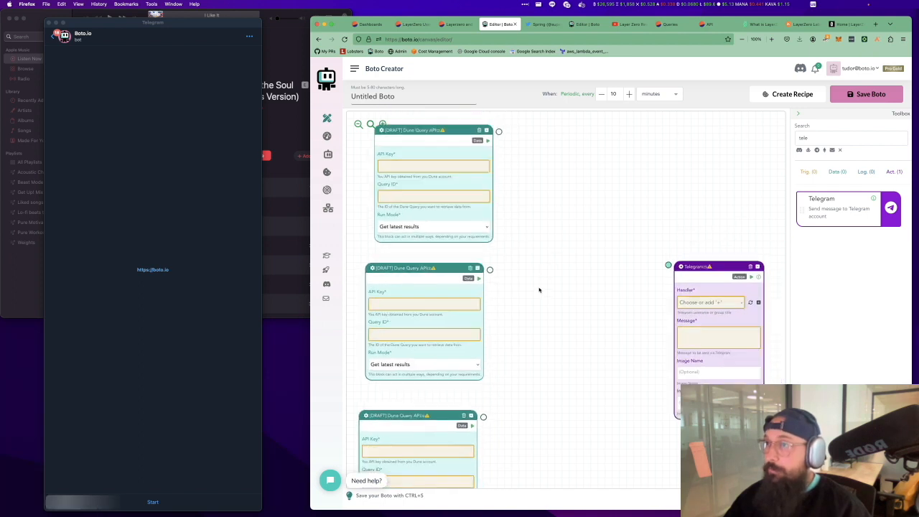
left_click(833, 140)
key("BackSpace")
key("BackSpace")
key("BackSpace")
key("BackSpace")
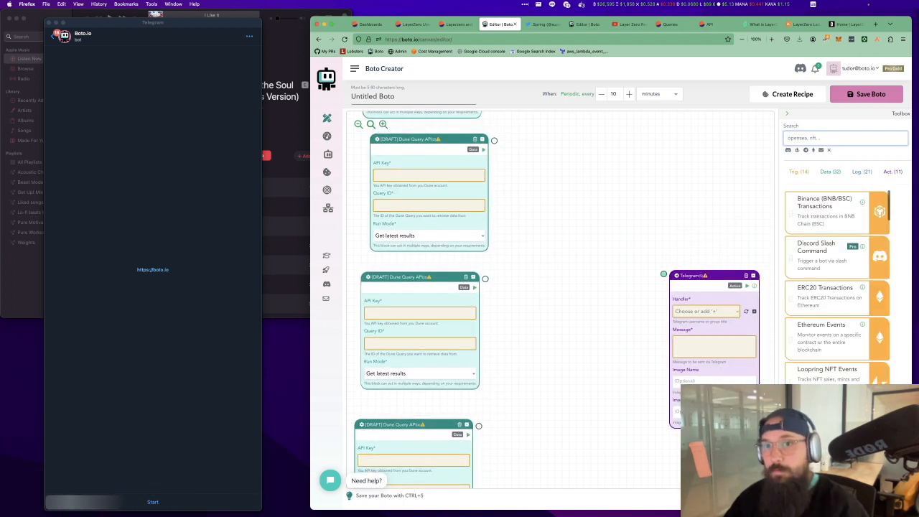
type("json")
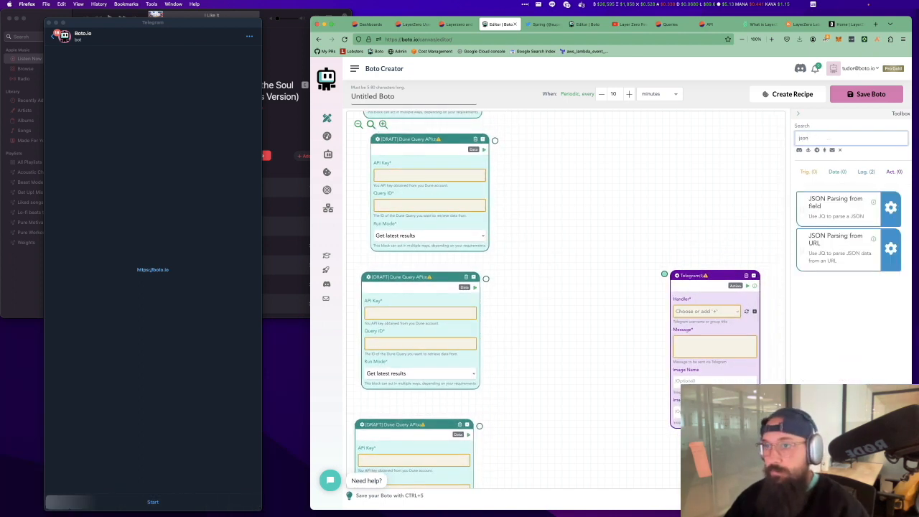
Add a 'JSON Parsing from field' block next to each of the three Dune queries.
left_click_drag(844, 212, 621, 183)
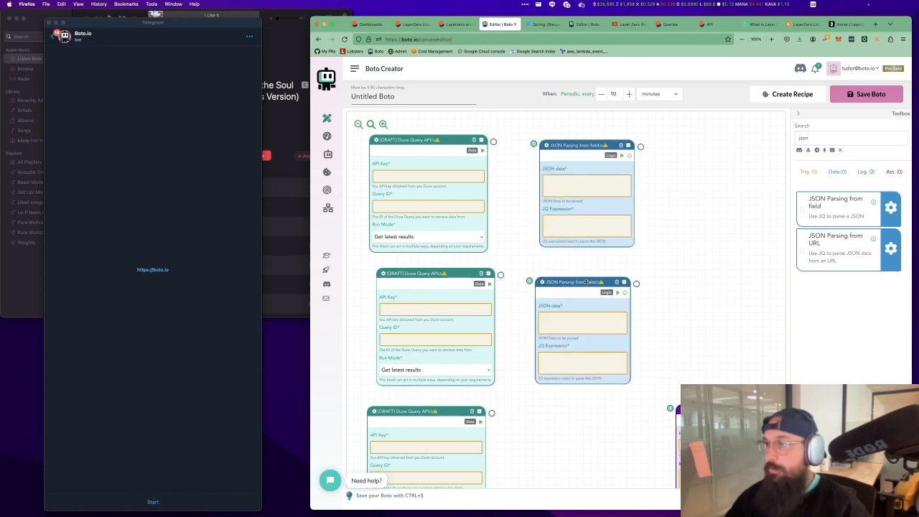
left_click_drag(837, 202, 550, 221)
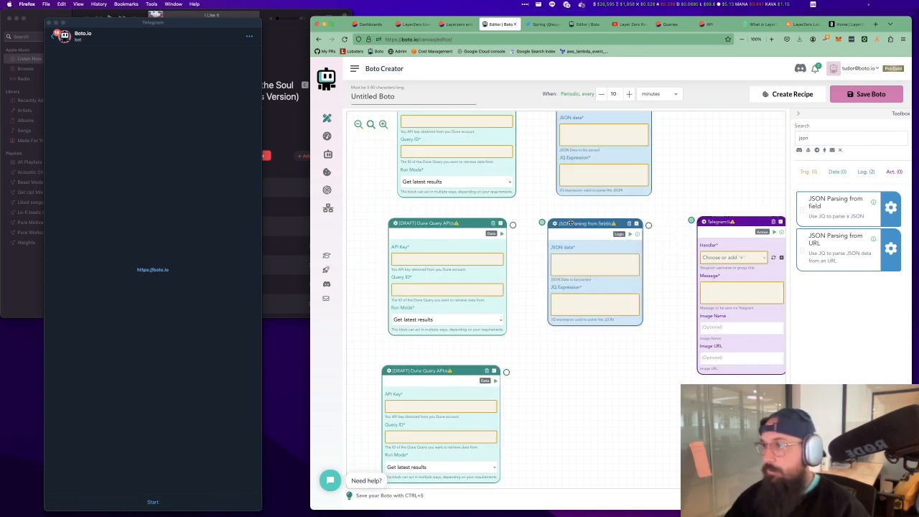
left_click_drag(837, 202, 569, 391)
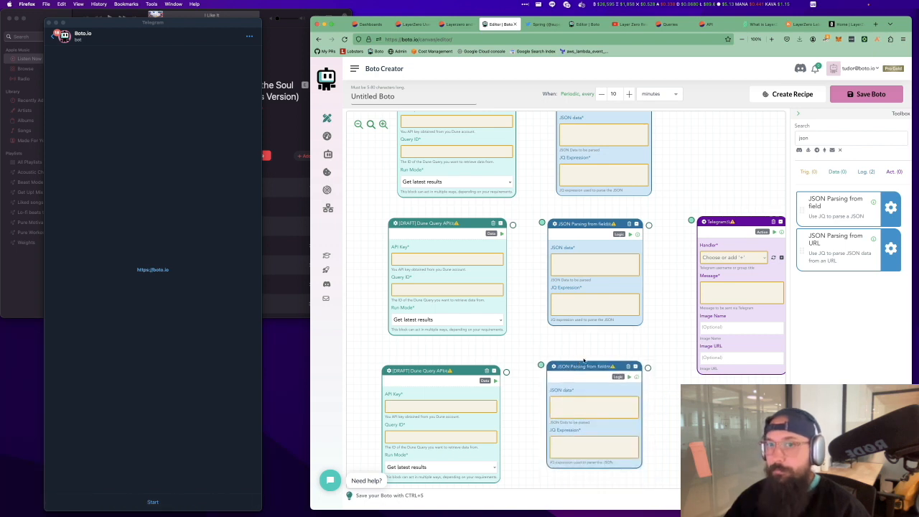
Set the bot's periodic schedule to run every 1 day.
left_click(655, 93)
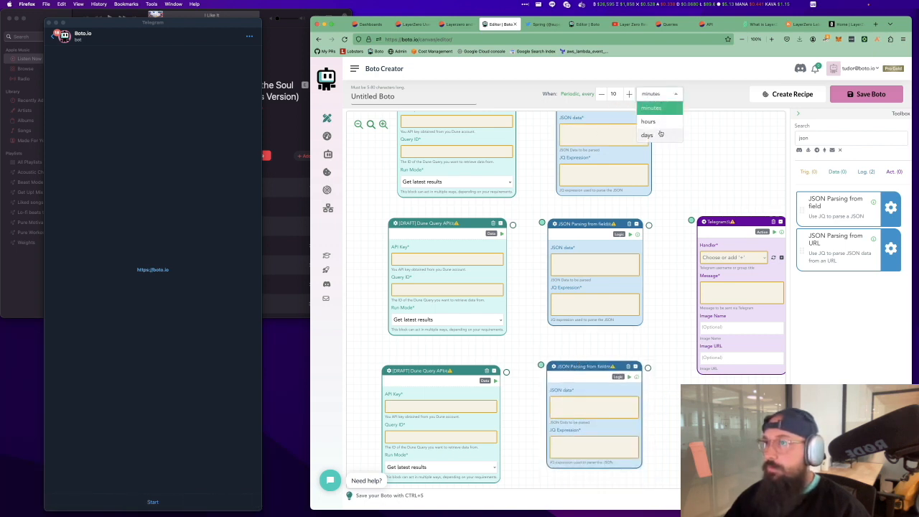
left_click(654, 122)
left_click(616, 97)
key("BackSpace")
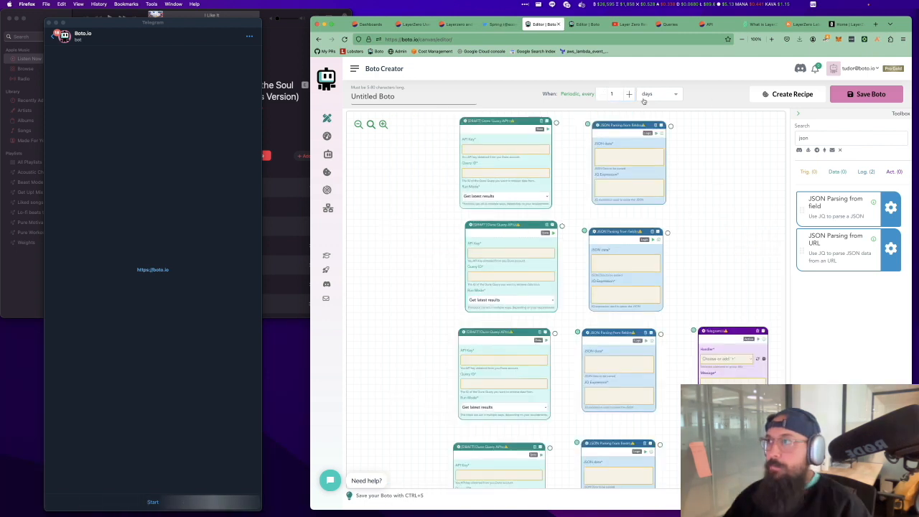
Rename the bot to 'LayerZero Daily Digest'.
key("super+a")
type("LayerZero Daily Digest")
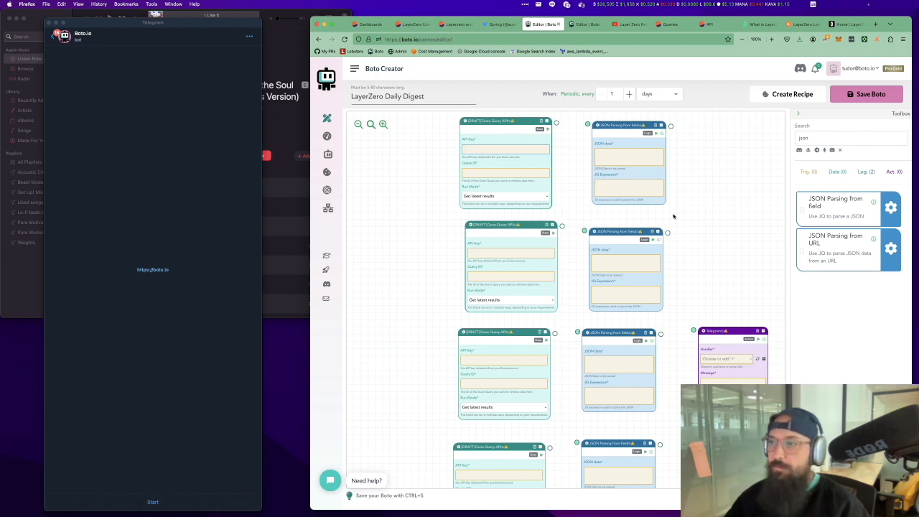
left_click(618, 192)
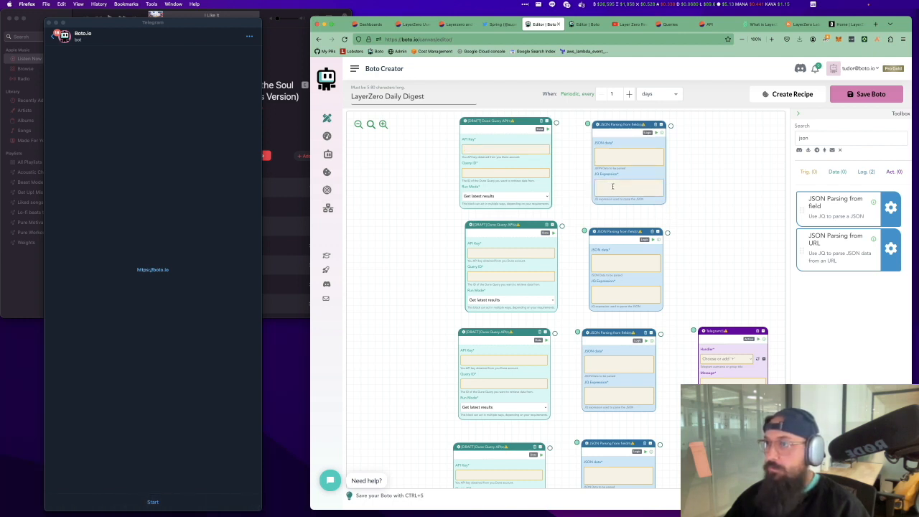
Give the first Dune query the API key and query ID, parse #1.json, and wire it to Telegram.
left_click(498, 174)
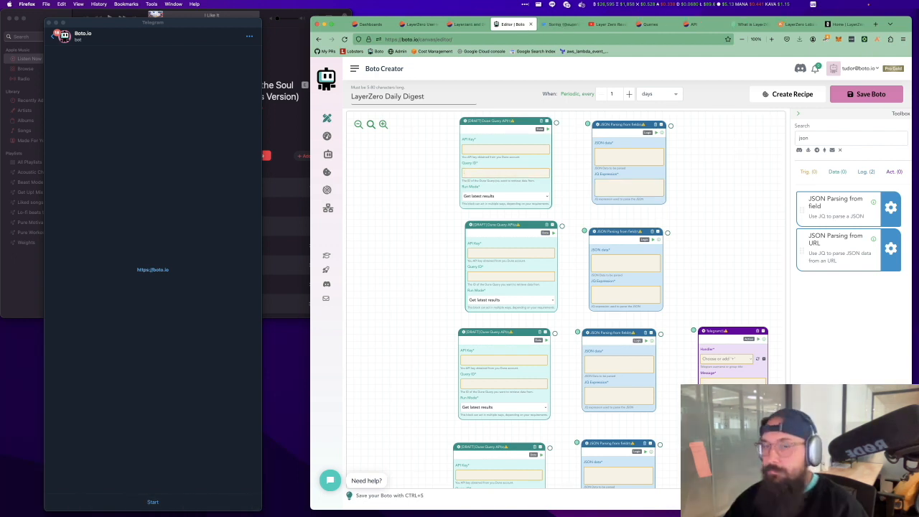
left_click(505, 150)
key("super+v")
left_click(530, 175)
type("3615597")
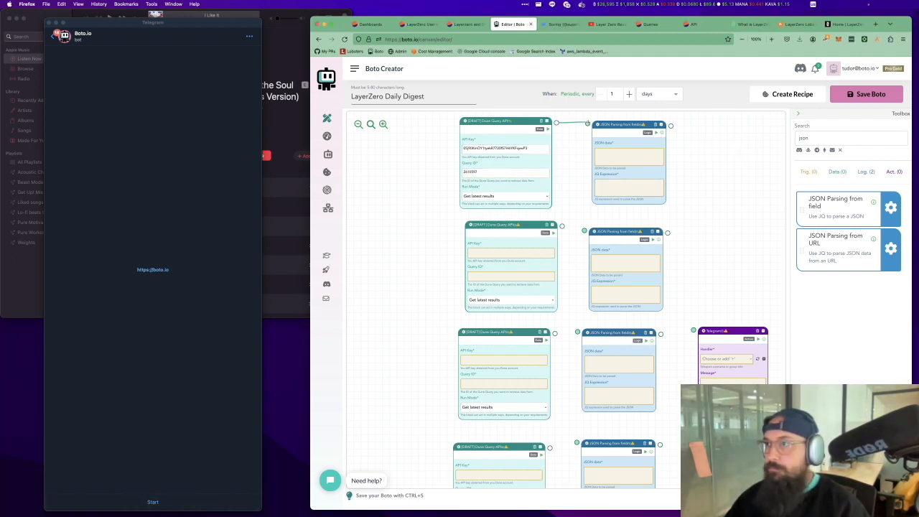
type("#1.json")
key("Return")
left_click(622, 187)
left_click(634, 186)
key("super+v")
left_click_drag(562, 226, 585, 231)
left_click_drag(726, 331, 765, 264)
left_click_drag(717, 127, 733, 263)
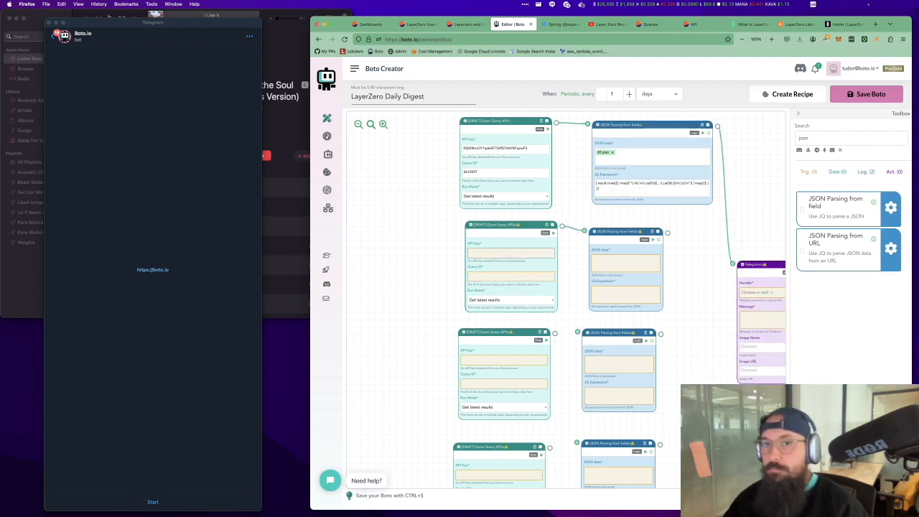
Set the second query to ID 2610933, parse #2.json with the staked_STG expression, and link to Telegram.
left_click(519, 253)
key("super+v")
left_click(512, 276)
key("super+v")
left_click(617, 275)
type("#2.json")
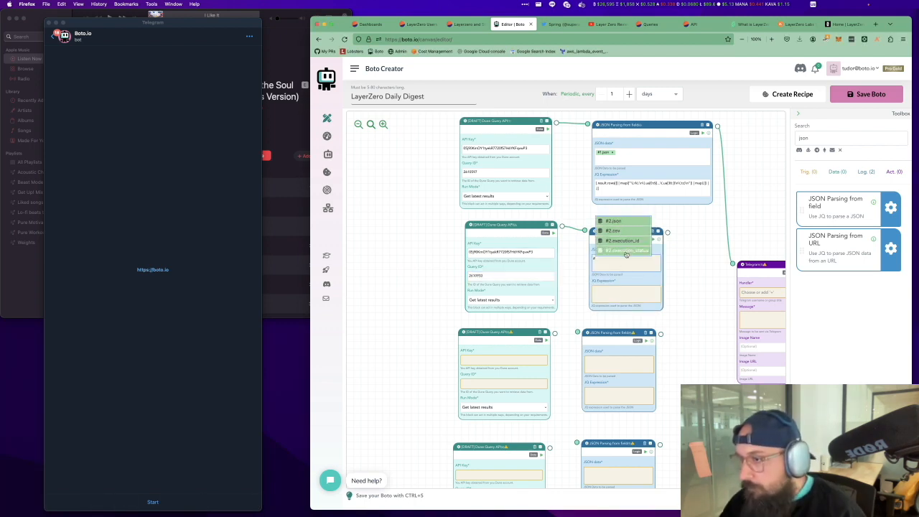
key("Return")
left_click(635, 293)
type(".result.rows[0].staked_STG")
left_click_drag(667, 232, 733, 264)
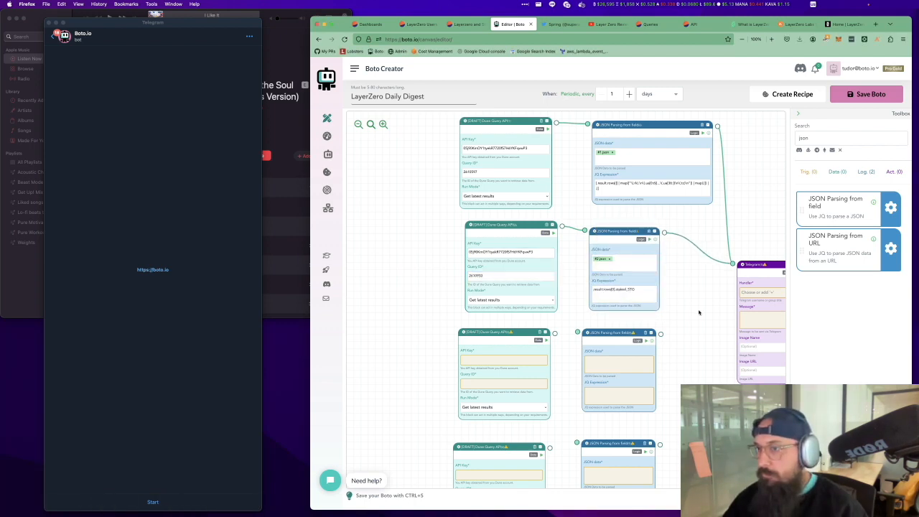
left_click_drag(699, 312, 688, 208)
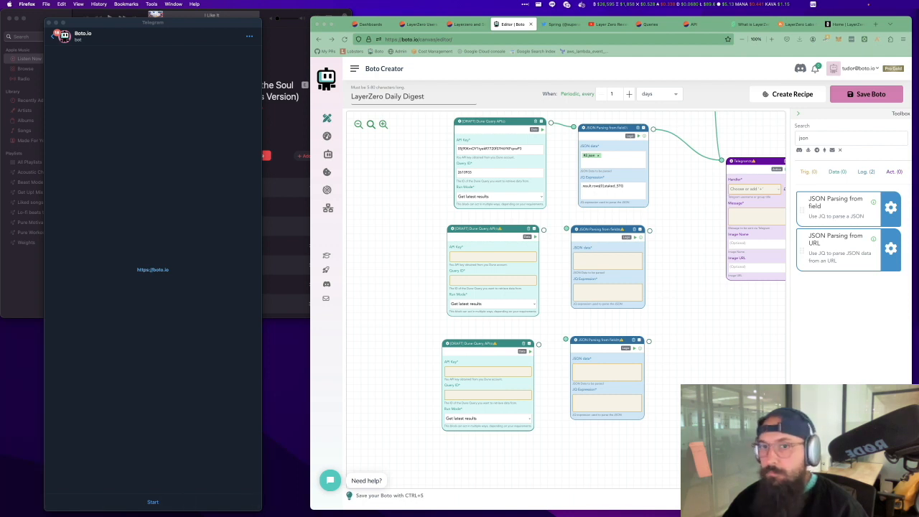
Give the third Dune query the API key and ID 2610964, and reference #3.json in its parser.
left_click(487, 255)
key("super+v")
left_click(508, 282)
key("super+v")
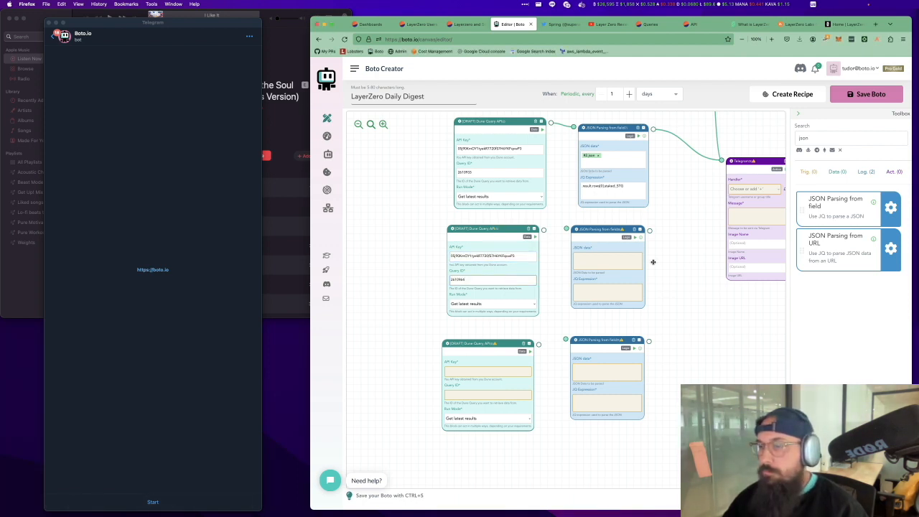
left_click(607, 260)
type("#")
left_click(596, 218)
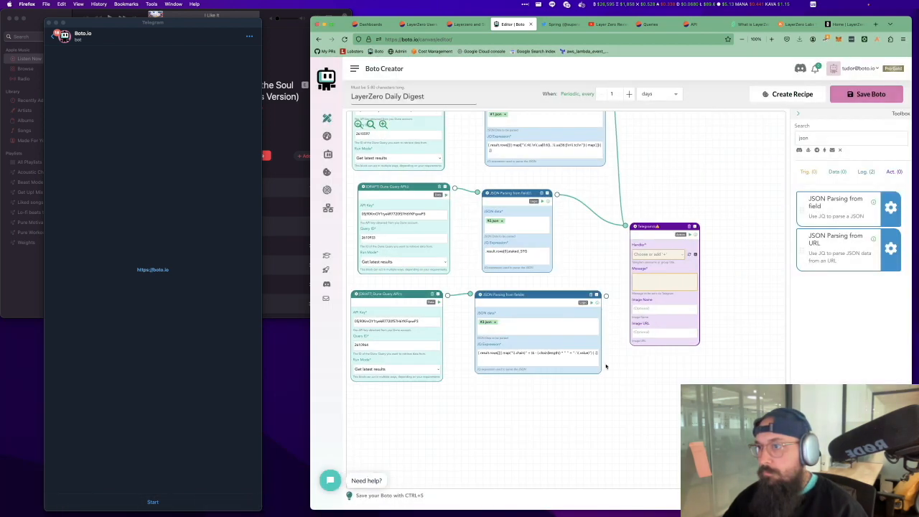
Set the Telegram recipient to Handler and connect the third parser's output to Telegram.
left_click(657, 254)
left_click(660, 273)
left_click_drag(607, 296, 625, 225)
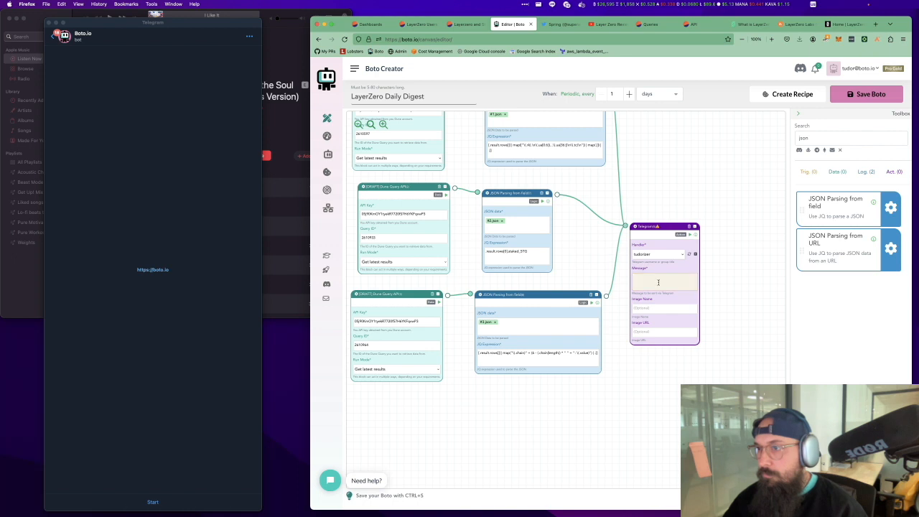
Paste the LayerZero Update message template and insert the #6, #8 and #7 parsed_value variables.
left_click(658, 282)
key("super+v")
left_click_drag(688, 192, 717, 235)
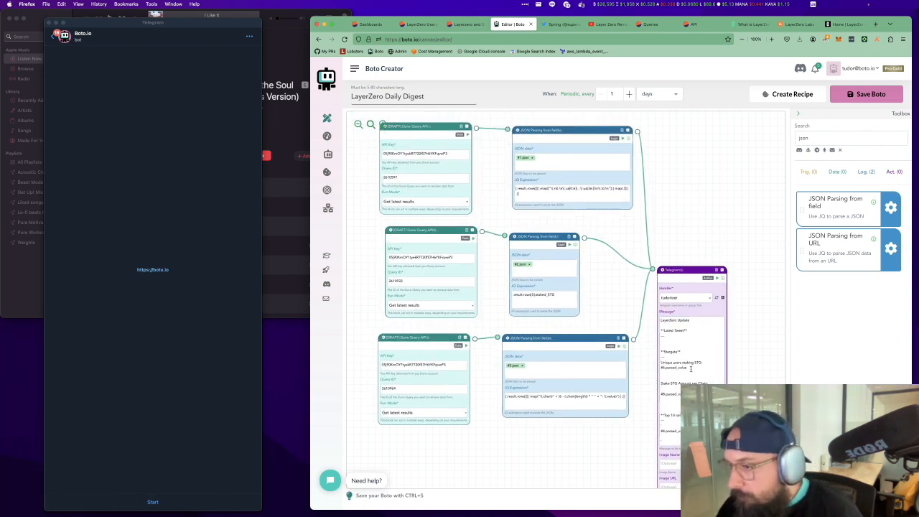
type("#6.parsed_value")
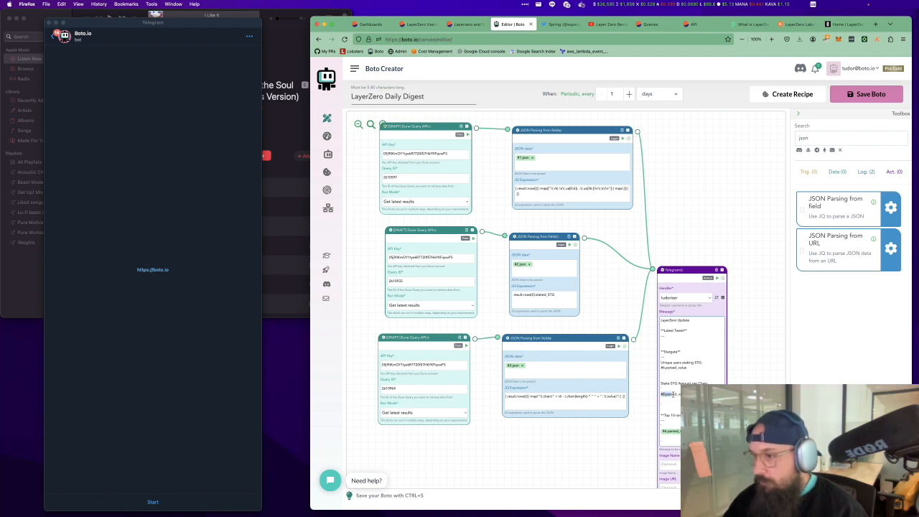
left_click(687, 347)
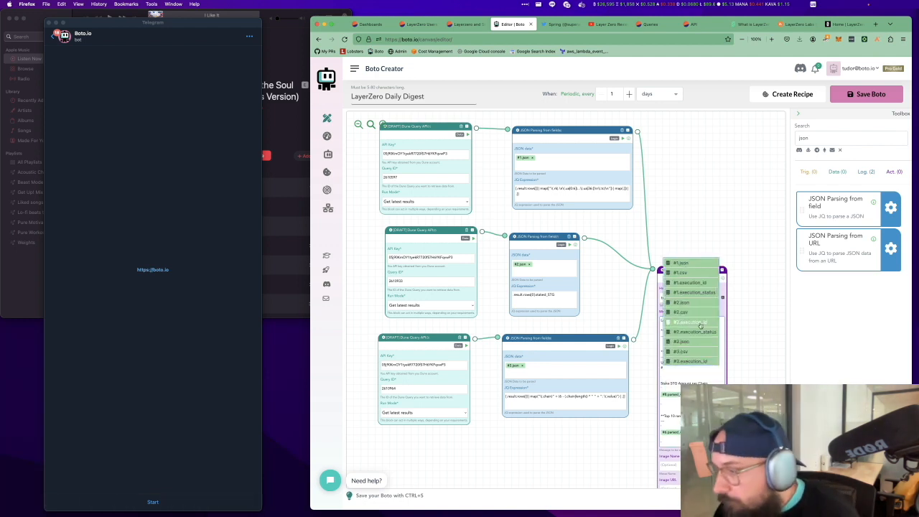
scroll(699, 335, "down", 3)
left_click(696, 343)
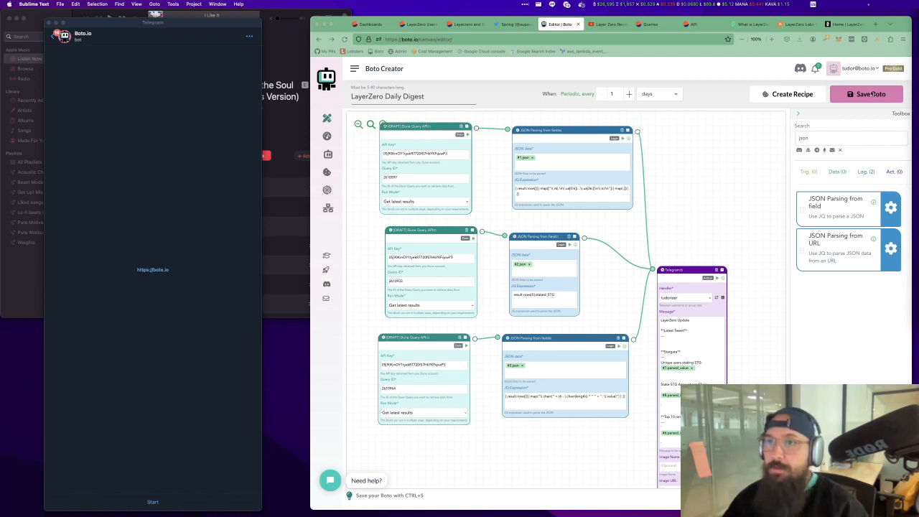
Save the bot, read the LayerZero Update digest in Telegram (791509 STG stakers), then return to the canvas.
left_click(881, 98)
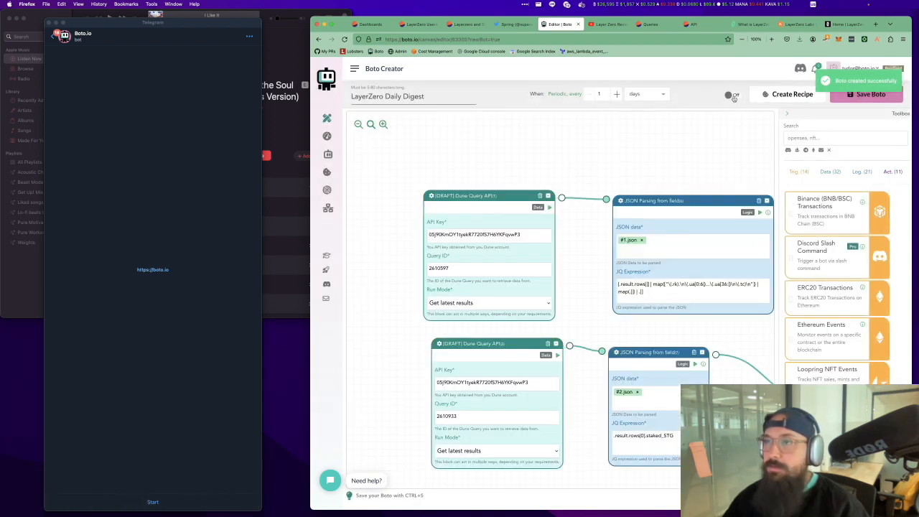
left_click(187, 25)
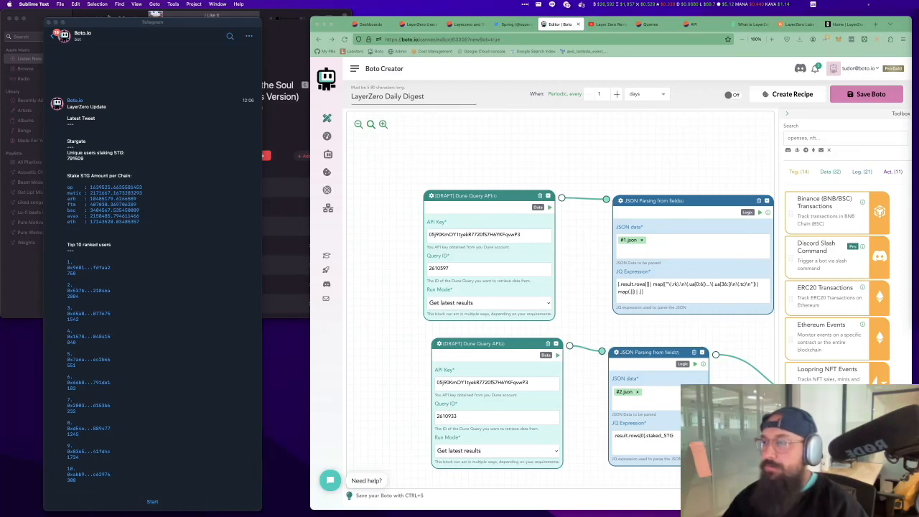
left_click(203, 311)
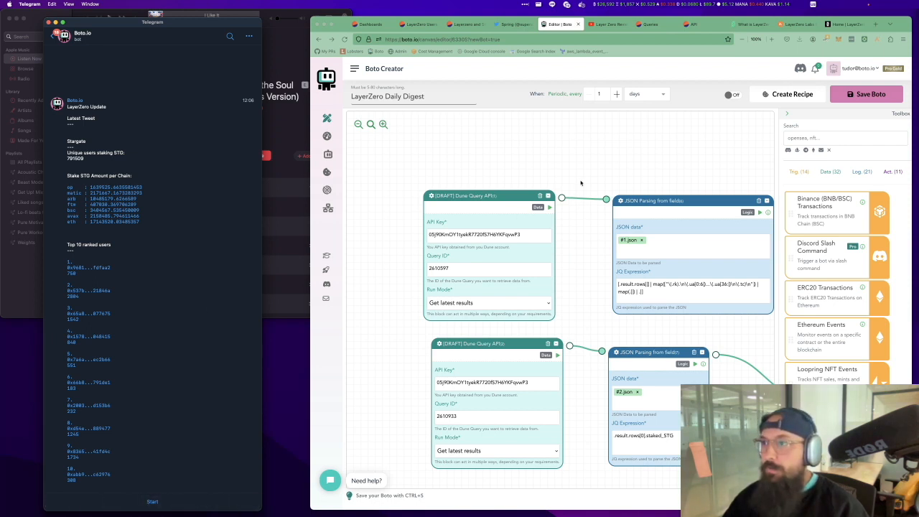
left_click(637, 163)
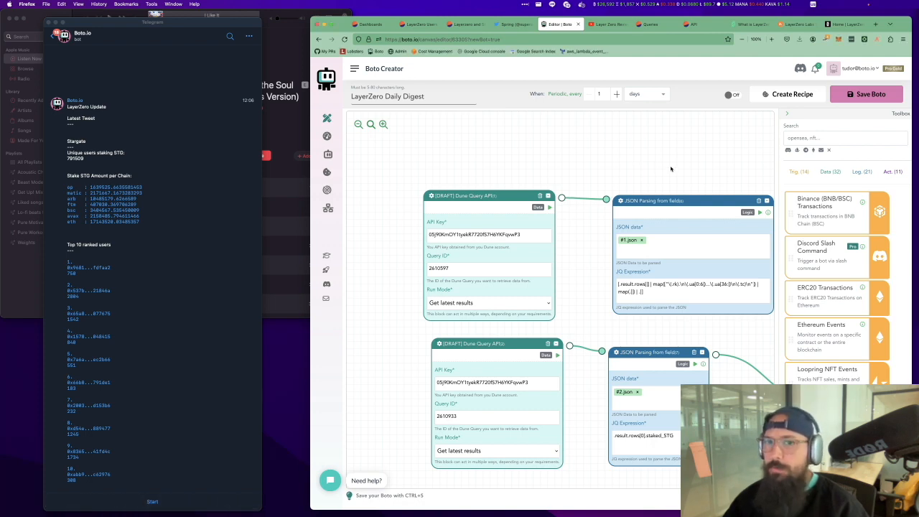
Add a Twitter Get Tweets block from the toolbox, then delete it again.
scroll(671, 169, "down", 5)
scroll(671, 169, "right", 6)
scroll(613, 191, "down", 3)
scroll(649, 174, "right", 2)
left_click(830, 136)
type("twi")
left_click_drag(838, 217, 474, 459)
scroll(565, 327, "down", 3)
scroll(564, 327, "left", 2)
left_click_drag(574, 349, 525, 332)
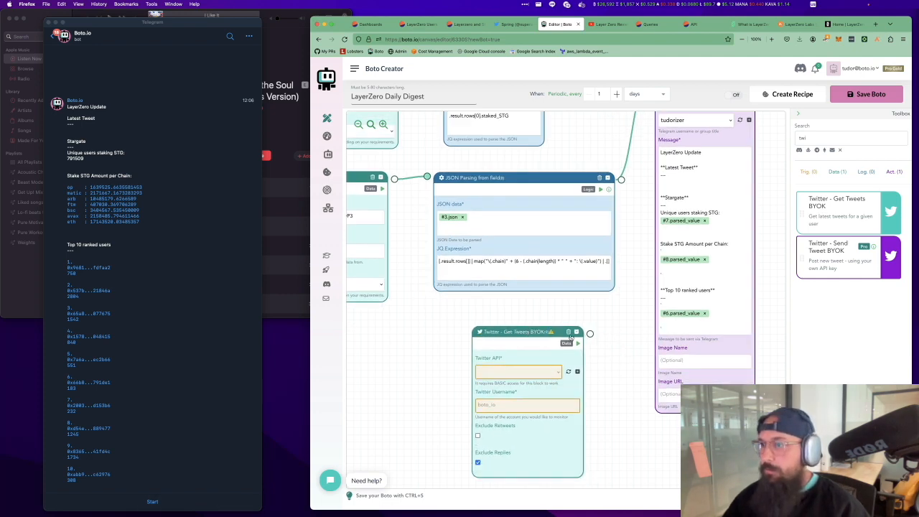
left_click(568, 333)
left_click(610, 305)
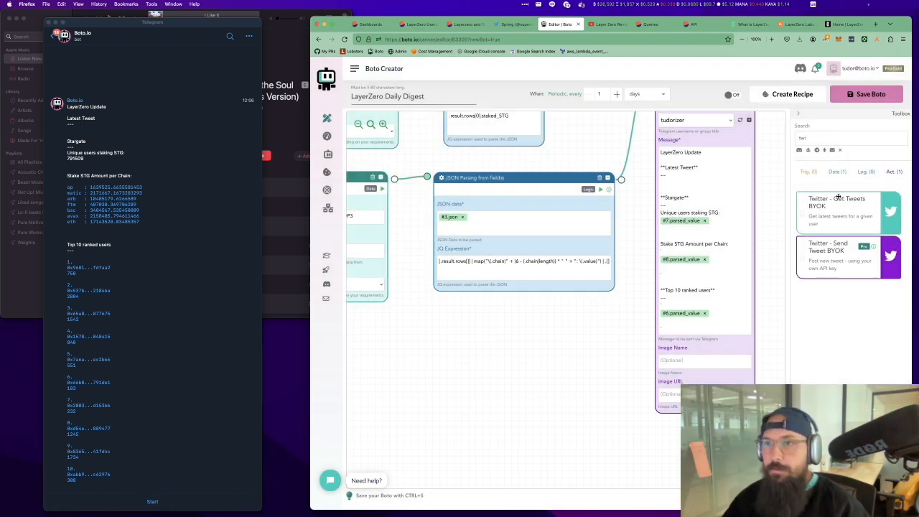
Add a News RSS Feed block and paste the rss.app feed address as its RSS Feed URL.
double_click(848, 134)
type("rss")
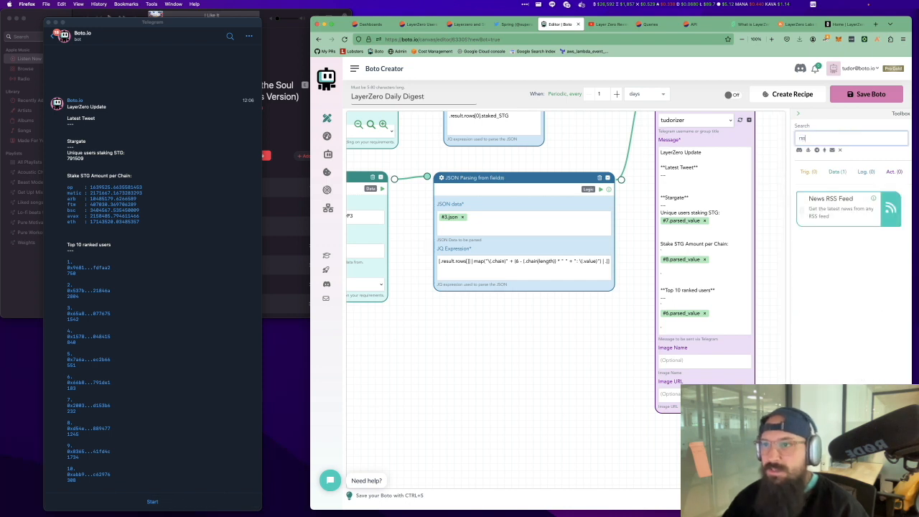
left_click_drag(834, 203, 502, 352)
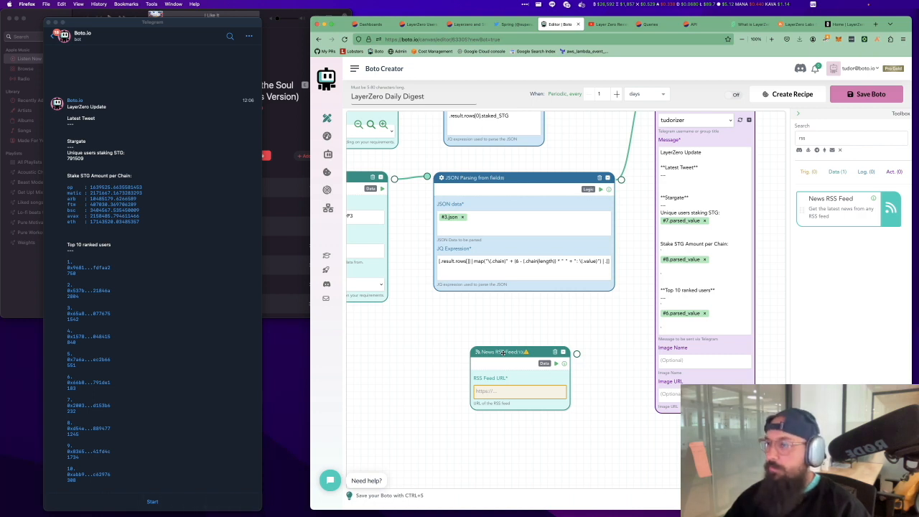
left_click_drag(504, 353, 521, 325)
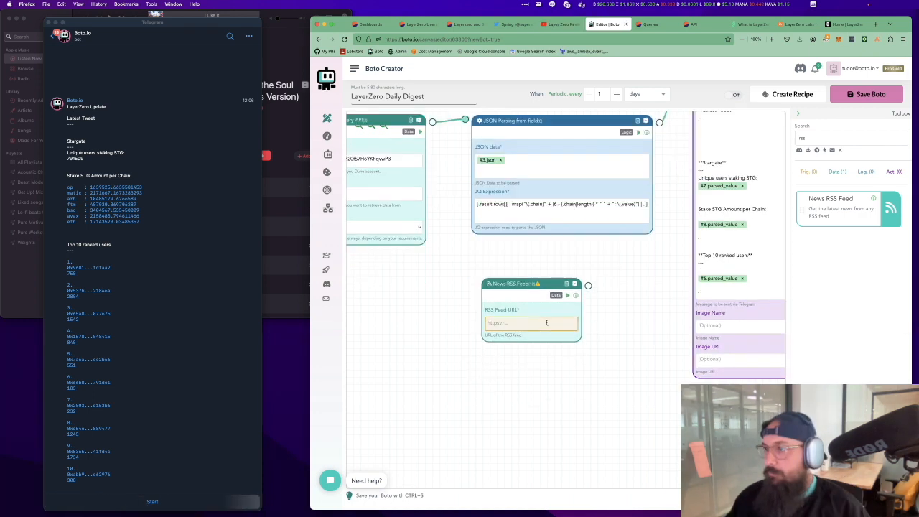
left_click(549, 324)
type("https://rss.app/feeds/RlKikCGSal69Oamw.xml")
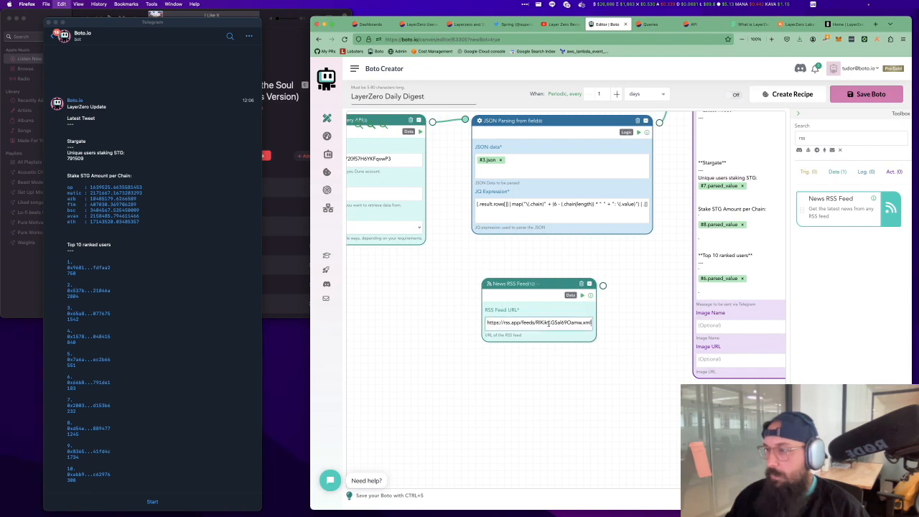
mouse_move(646, 290)
left_mouse_down()
mouse_move(597, 393)
mouse_move(635, 131)
left_mouse_up()
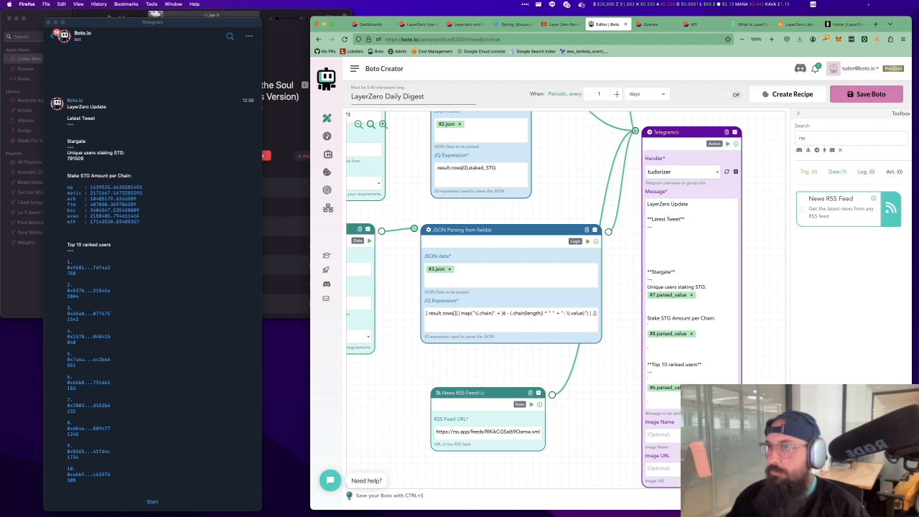
Replace the dashes under Latest Tweet with #12.title, #12.summary and #12.published_date variables.
left_click(670, 228)
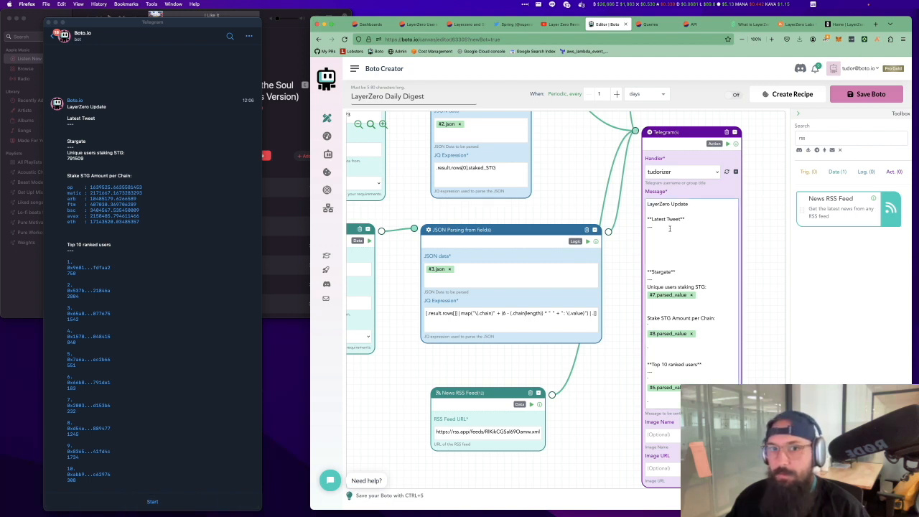
key("BackSpace")
key("BackSpace")
key("BackSpace")
type("#12")
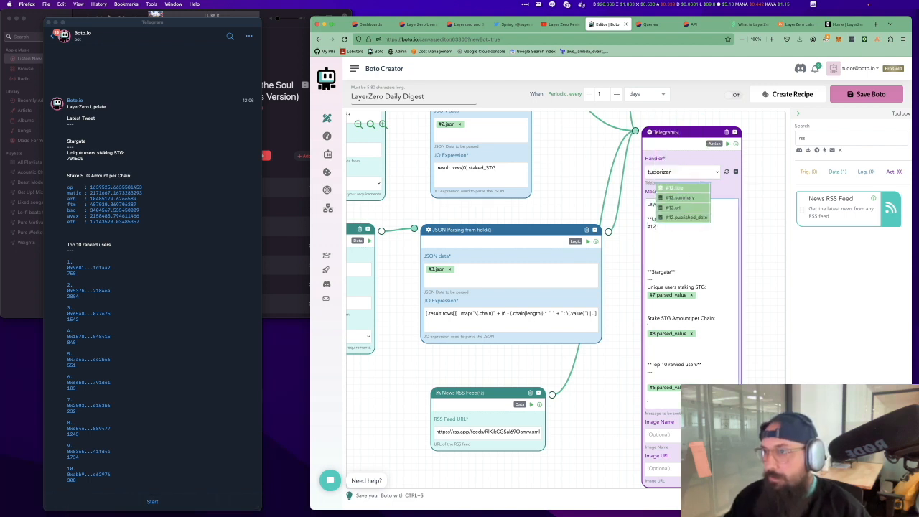
key("Return")
key("Return")
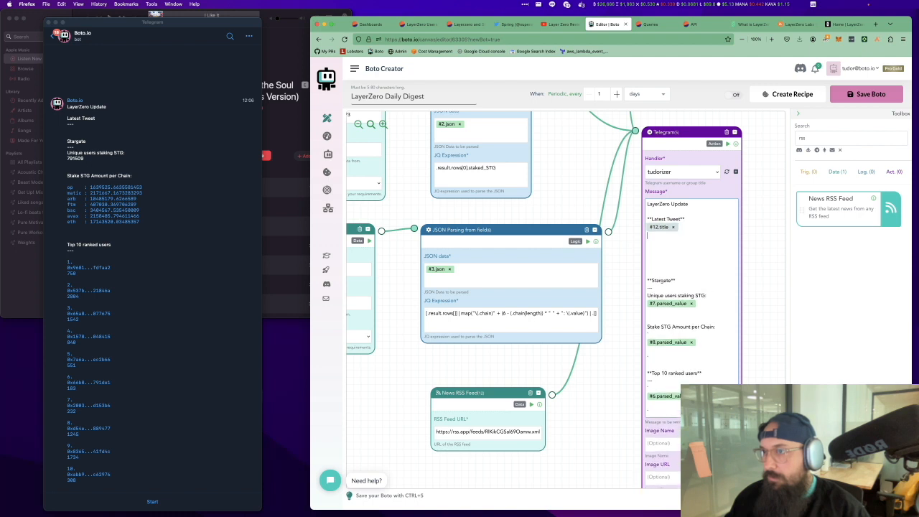
type("#12")
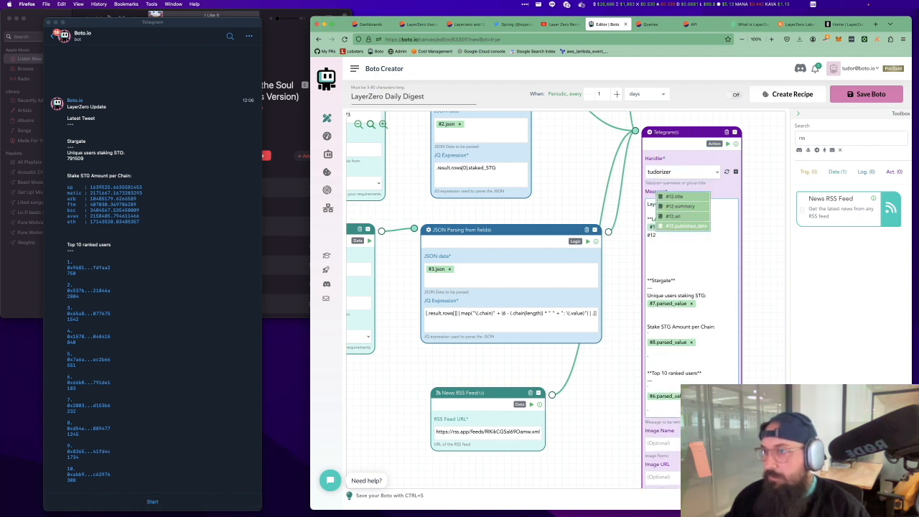
key("Down")
key("Return")
key("Return")
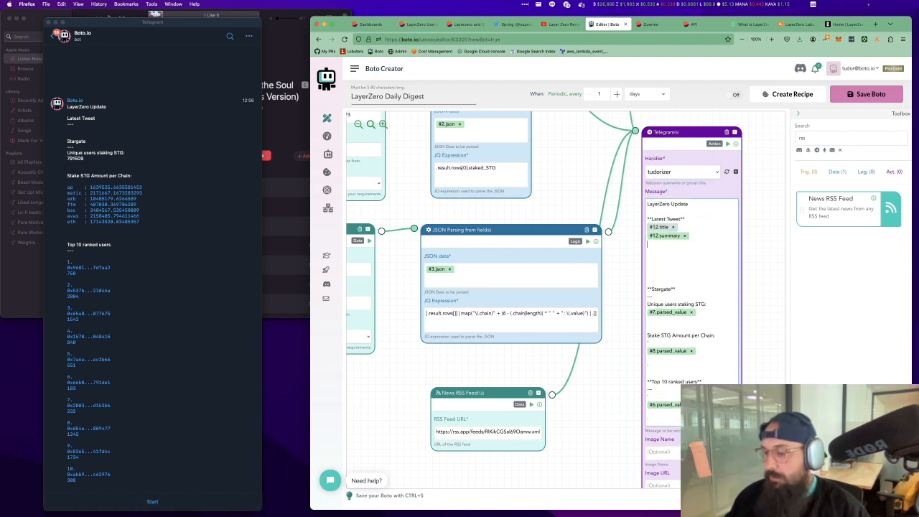
type("#12")
key("Down")
key("Return")
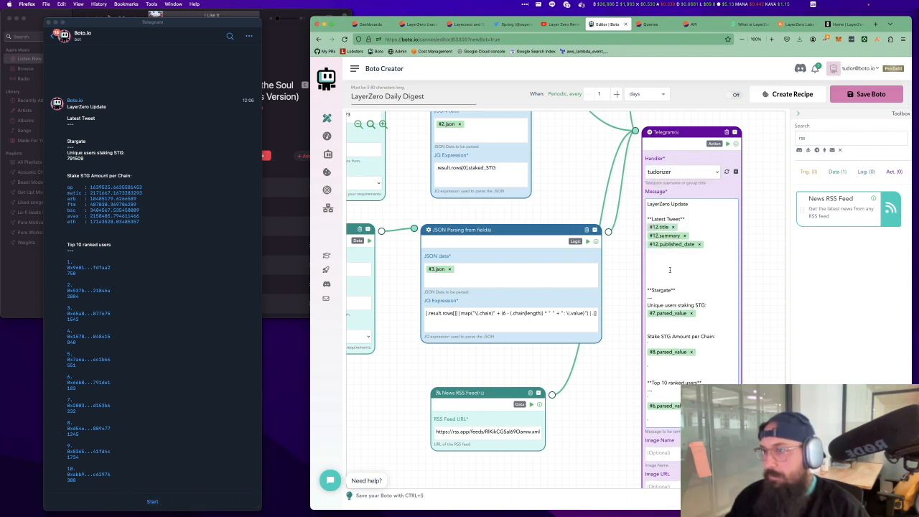
Leave a single blank line above the Stargate section and save the bot.
key("BackSpace")
key("BackSpace")
key("BackSpace")
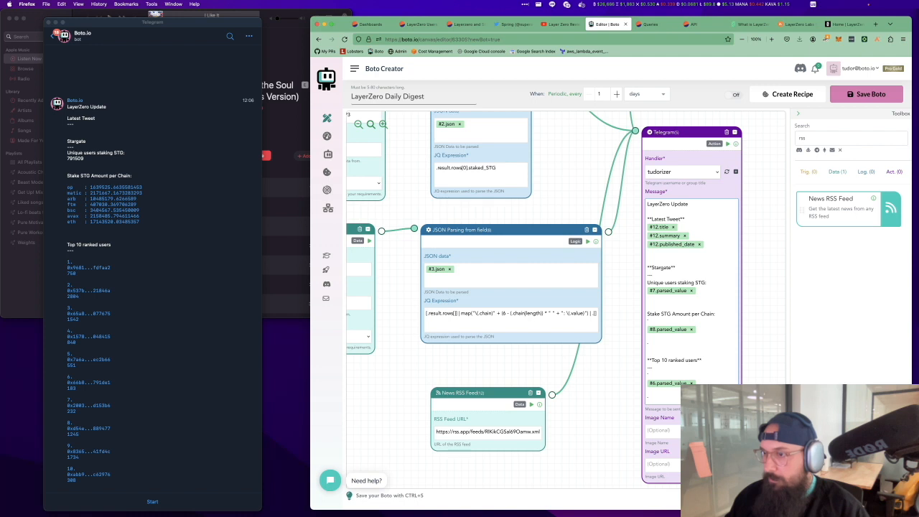
key("BackSpace")
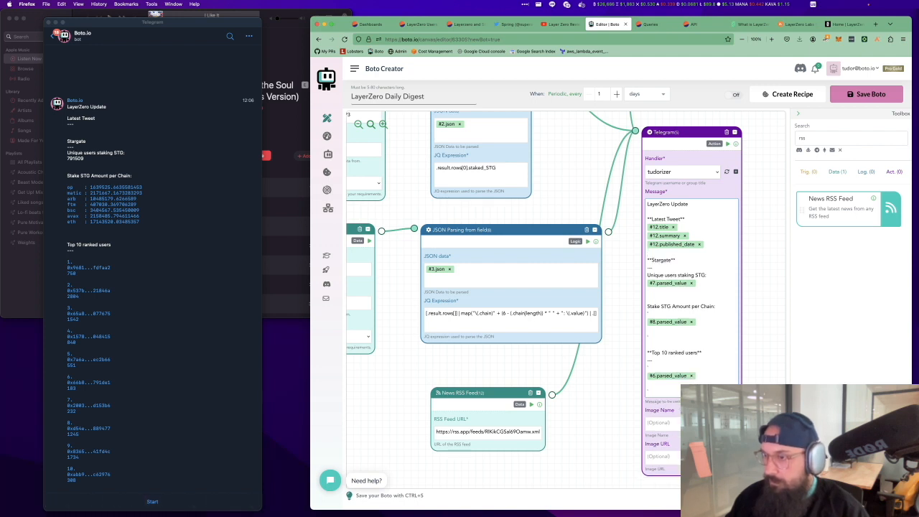
key("Return")
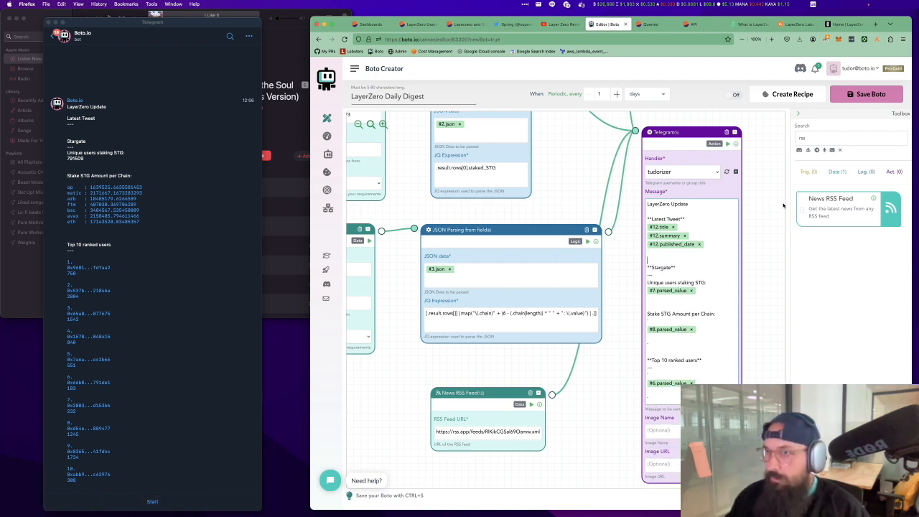
left_click(865, 97)
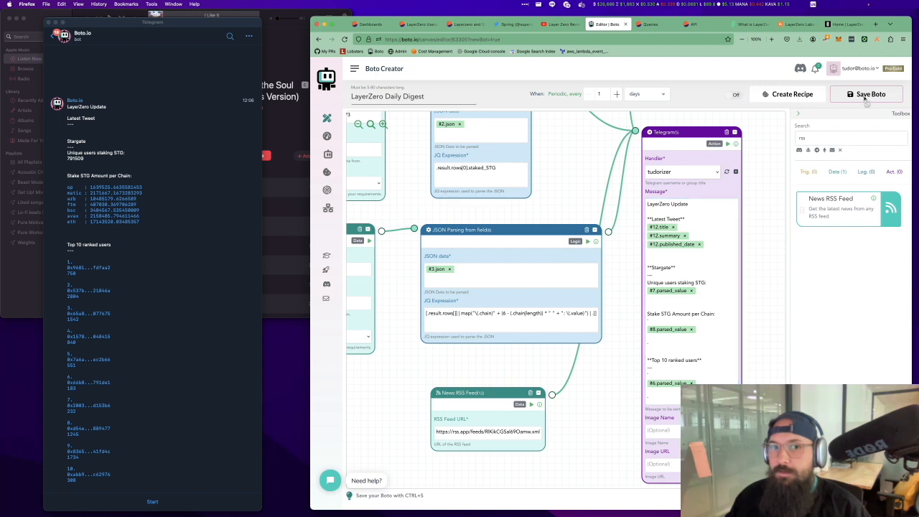
Switch the bot On and review the new Telegram digest showing the OFT standard tweet from 06 Jun 2023.
left_click(734, 95)
left_click(207, 281)
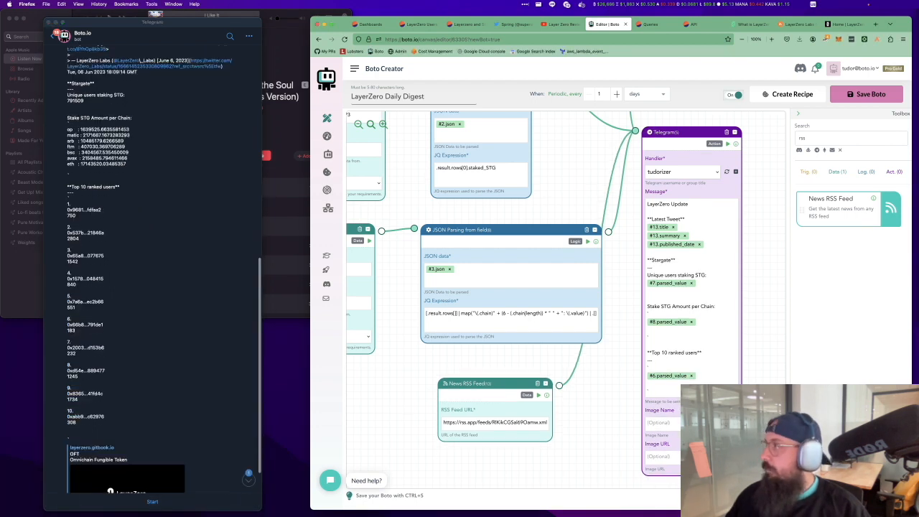
scroll(152, 273, "up", 4)
scroll(106, 125, "down", 1)
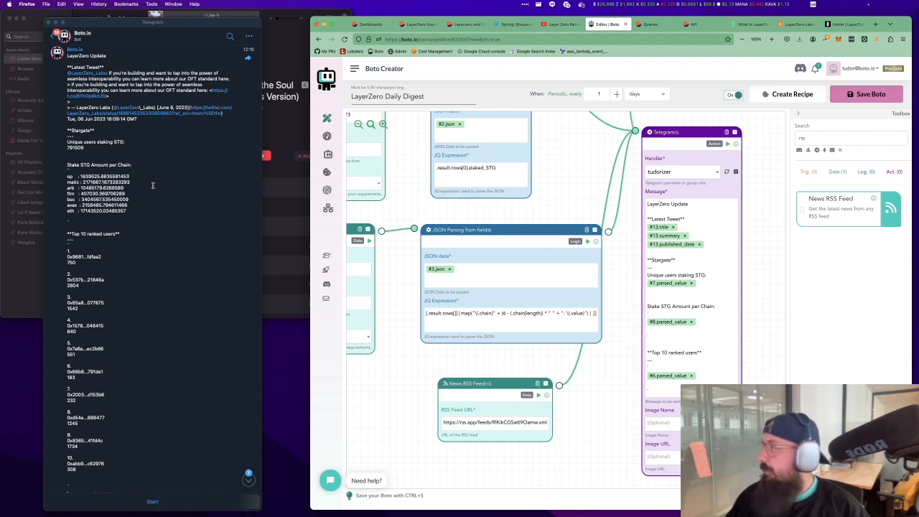
scroll(153, 185, "down", 3)
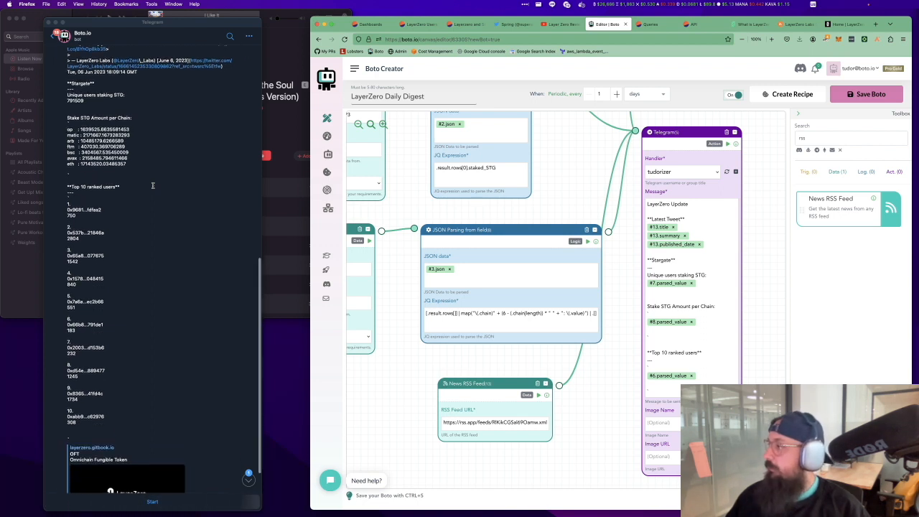